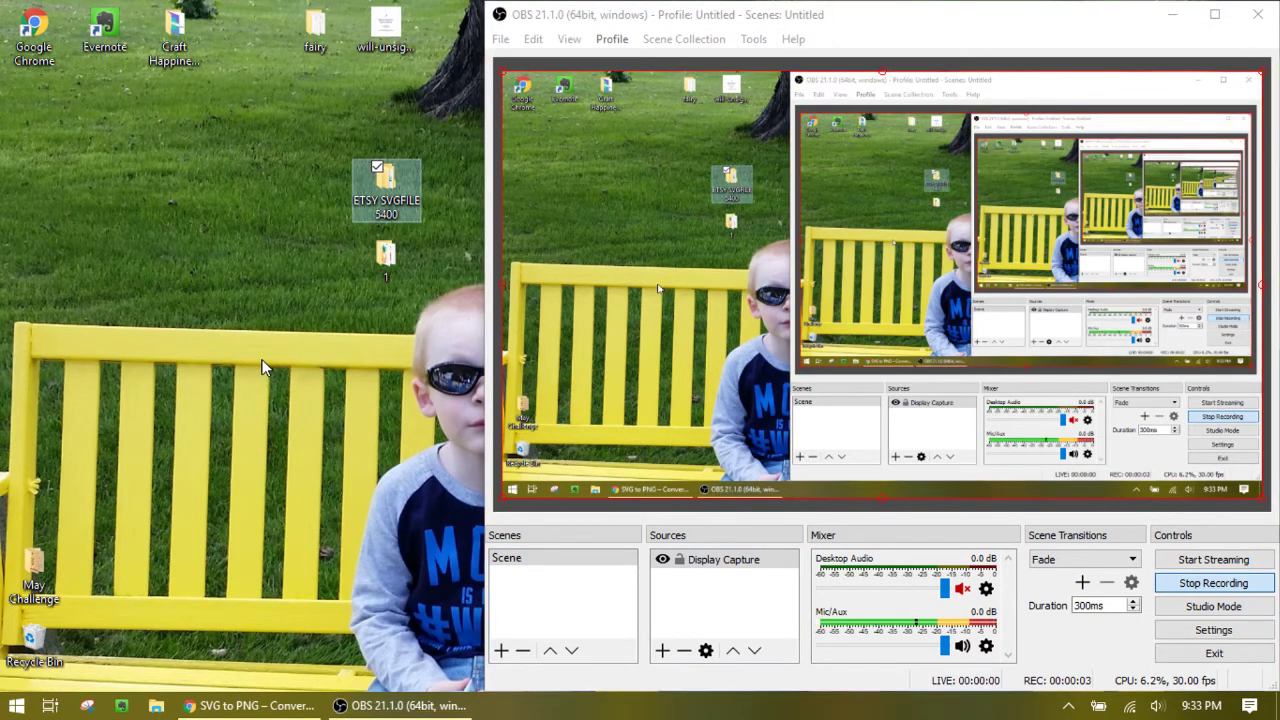
Step: Minimize OBS Studio so the desktop and browser are reachable
{"action": "left_click", "coordinate": [1176, 24]}
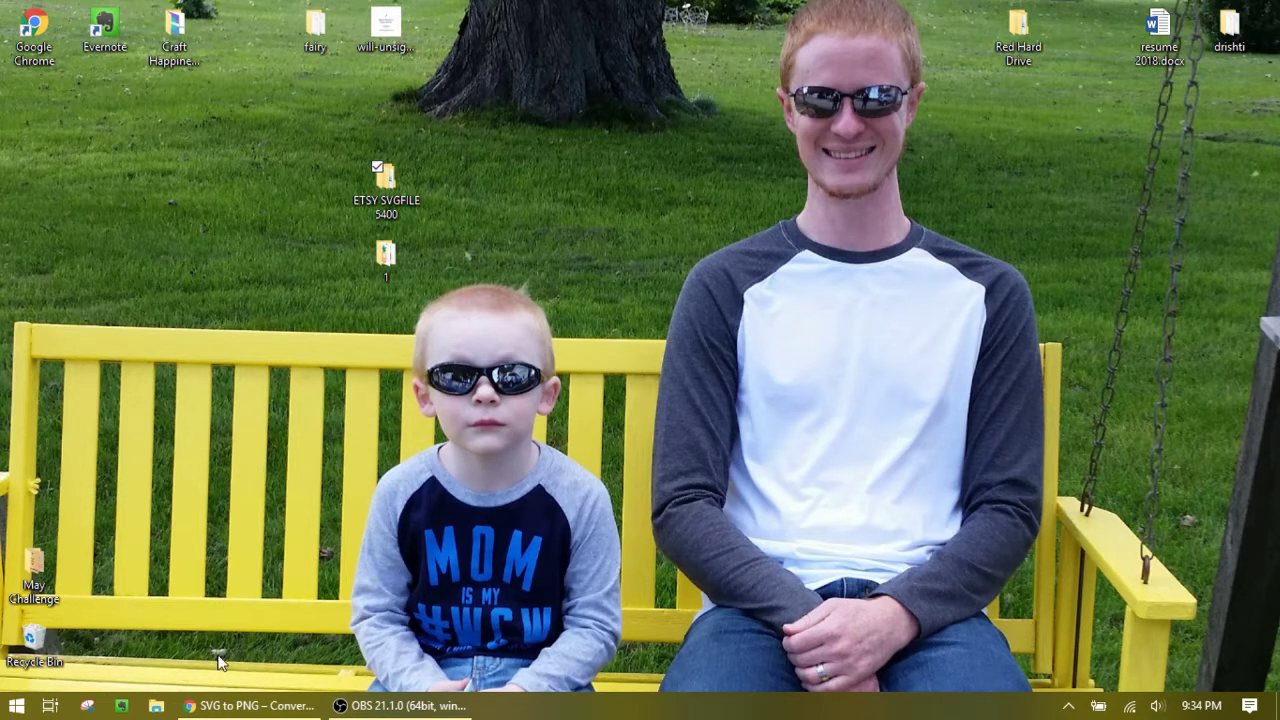
Step: Bring Chrome back to the svg-explorer-extension GitHub Releases page and close the downloads bar
{"action": "left_click", "coordinate": [219, 710]}
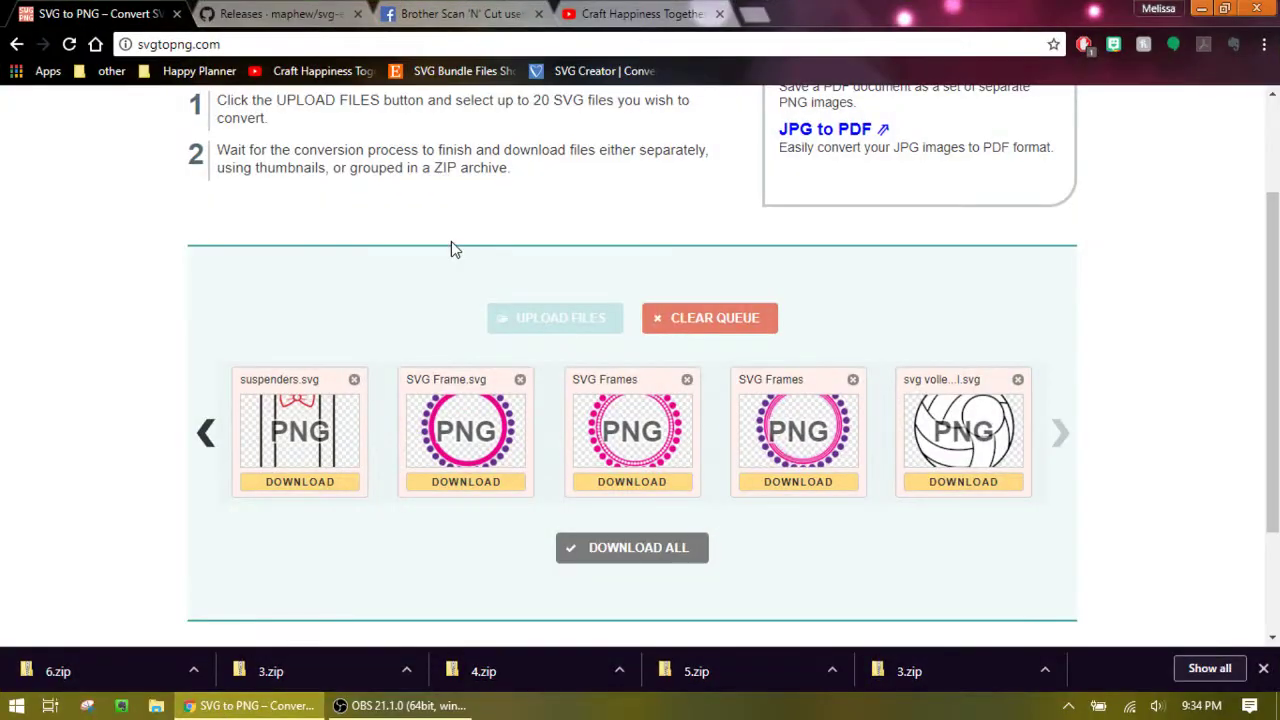
{"action": "left_click", "coordinate": [272, 14]}
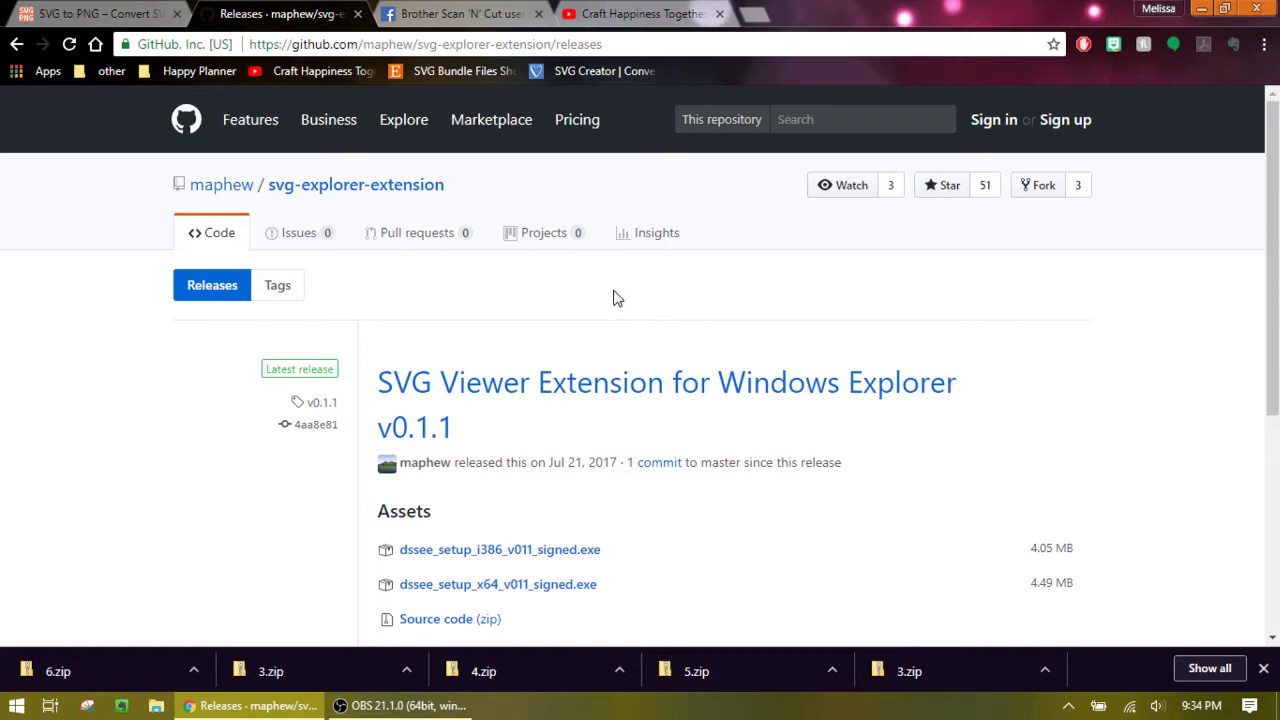
{"action": "scroll", "coordinate": [617, 298], "scroll_direction": "down", "scroll_amount": 2}
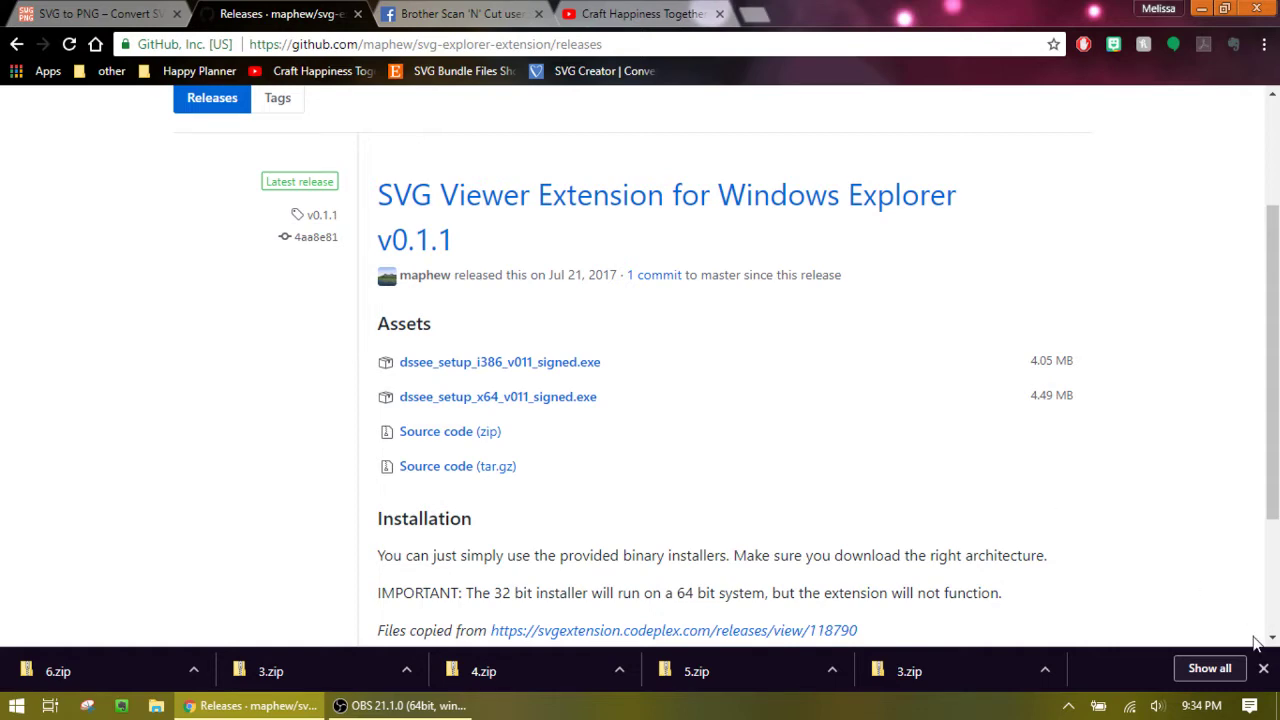
{"action": "left_click", "coordinate": [1263, 668]}
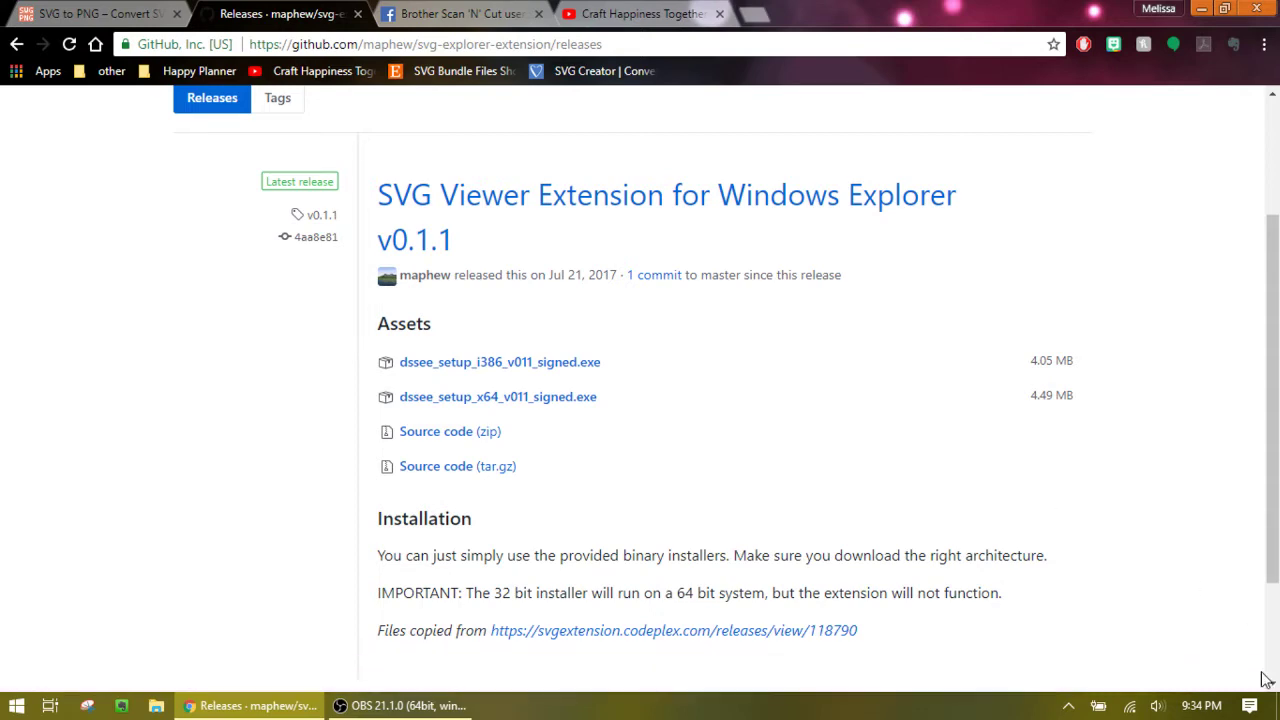
Step: Open File Explorer and enter the SVG Files folder from Quick access
{"action": "left_click", "coordinate": [156, 706]}
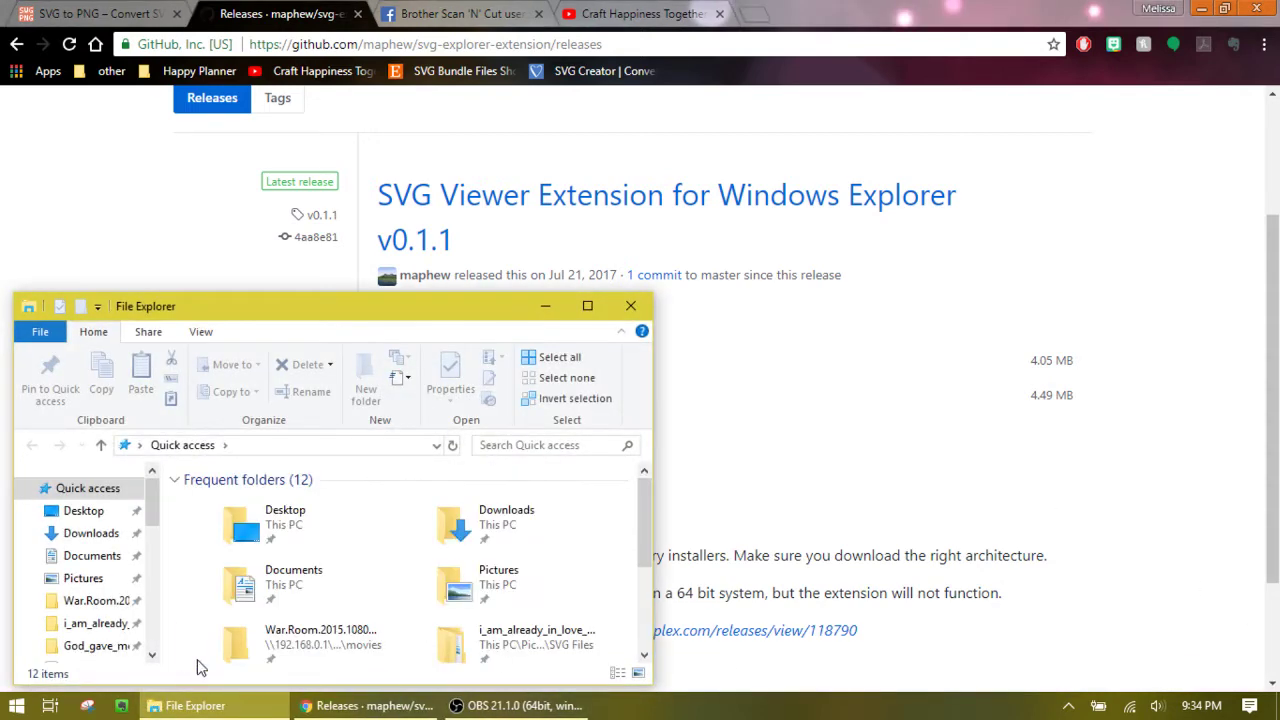
{"action": "left_click_drag", "start_coordinate": [649, 533], "coordinate": [647, 601]}
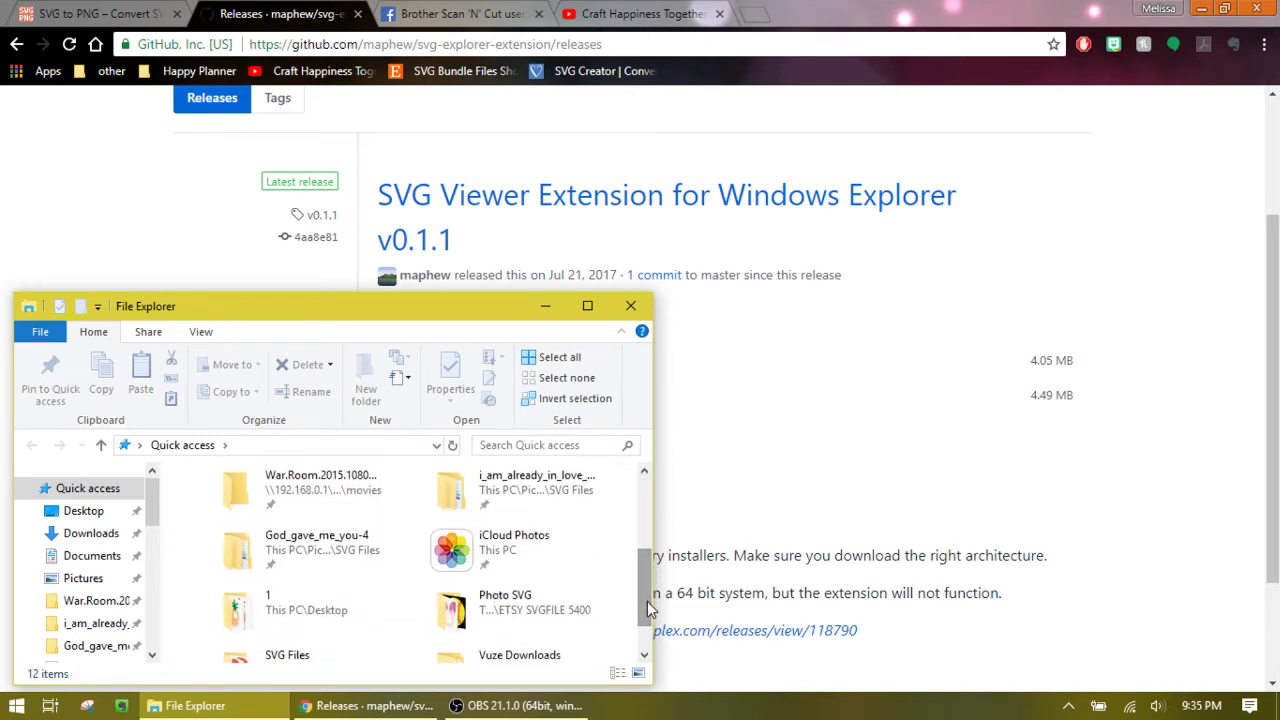
{"action": "left_click_drag", "start_coordinate": [647, 602], "coordinate": [645, 620]}
{"action": "double_click", "coordinate": [319, 628]}
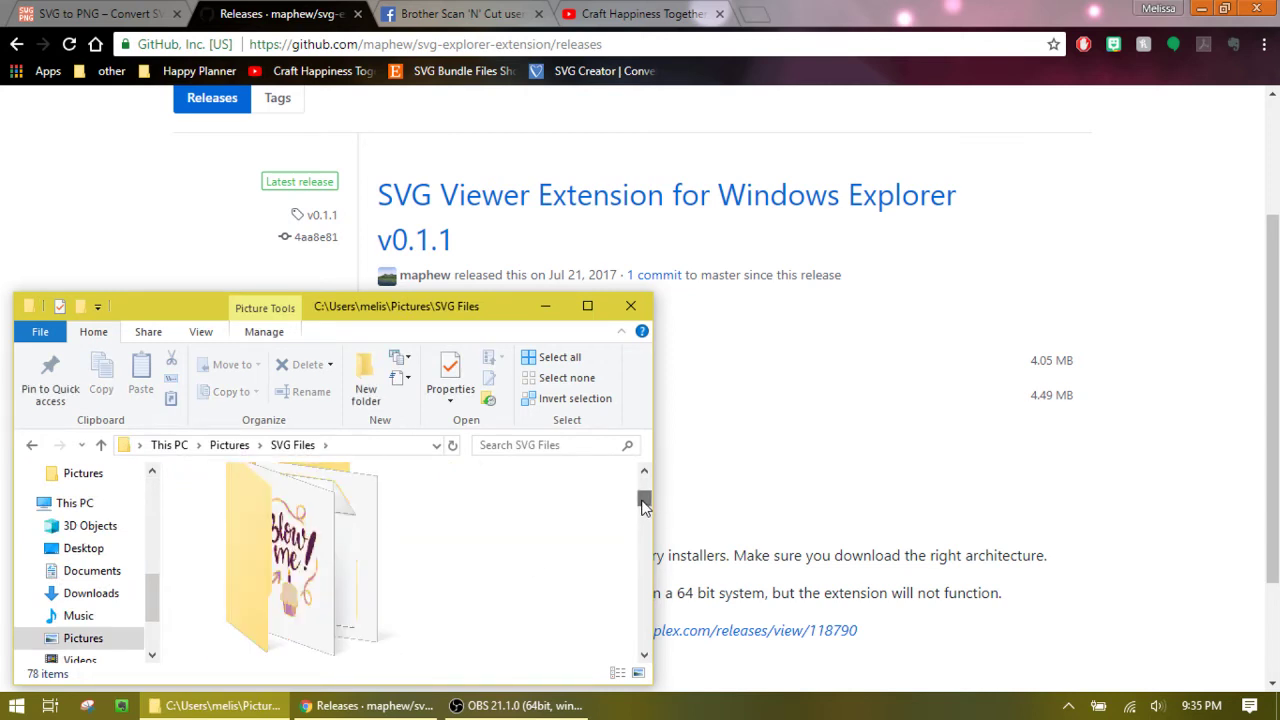
Step: Scroll to the Craft_your_stress_away folder and open it
{"action": "left_click", "coordinate": [364, 552]}
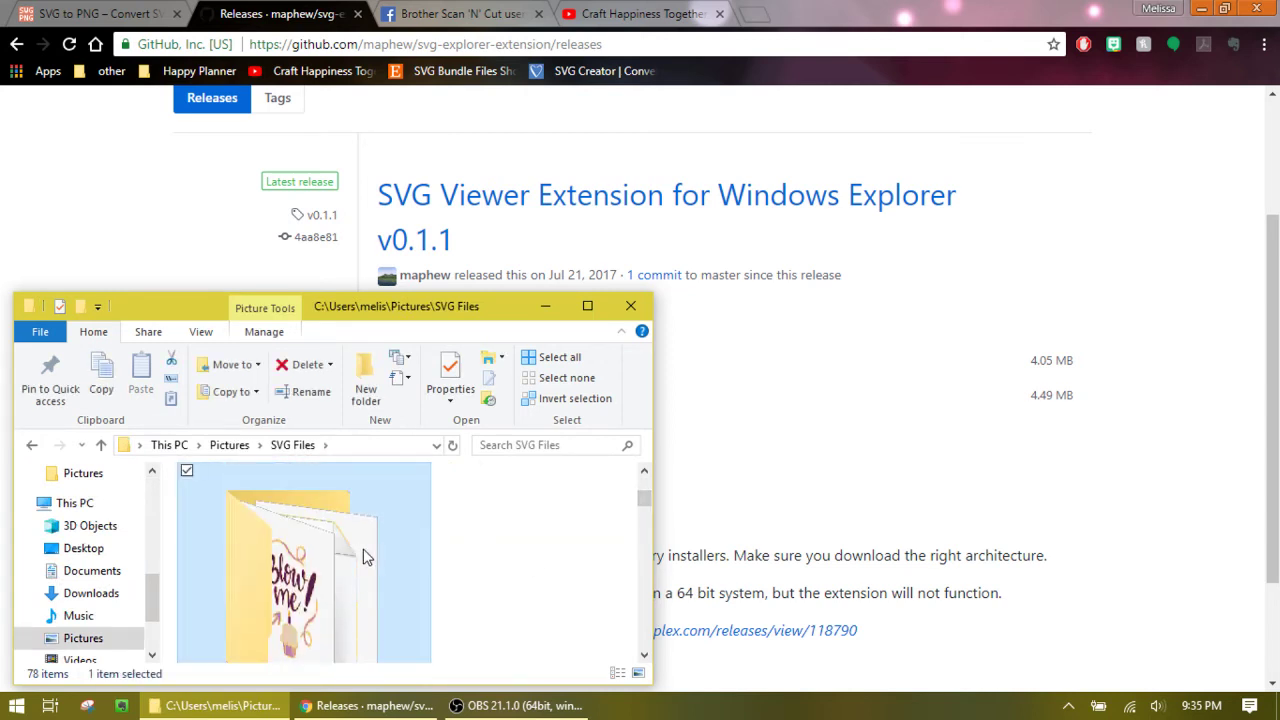
{"action": "left_click", "coordinate": [644, 472]}
{"action": "left_click", "coordinate": [644, 660]}
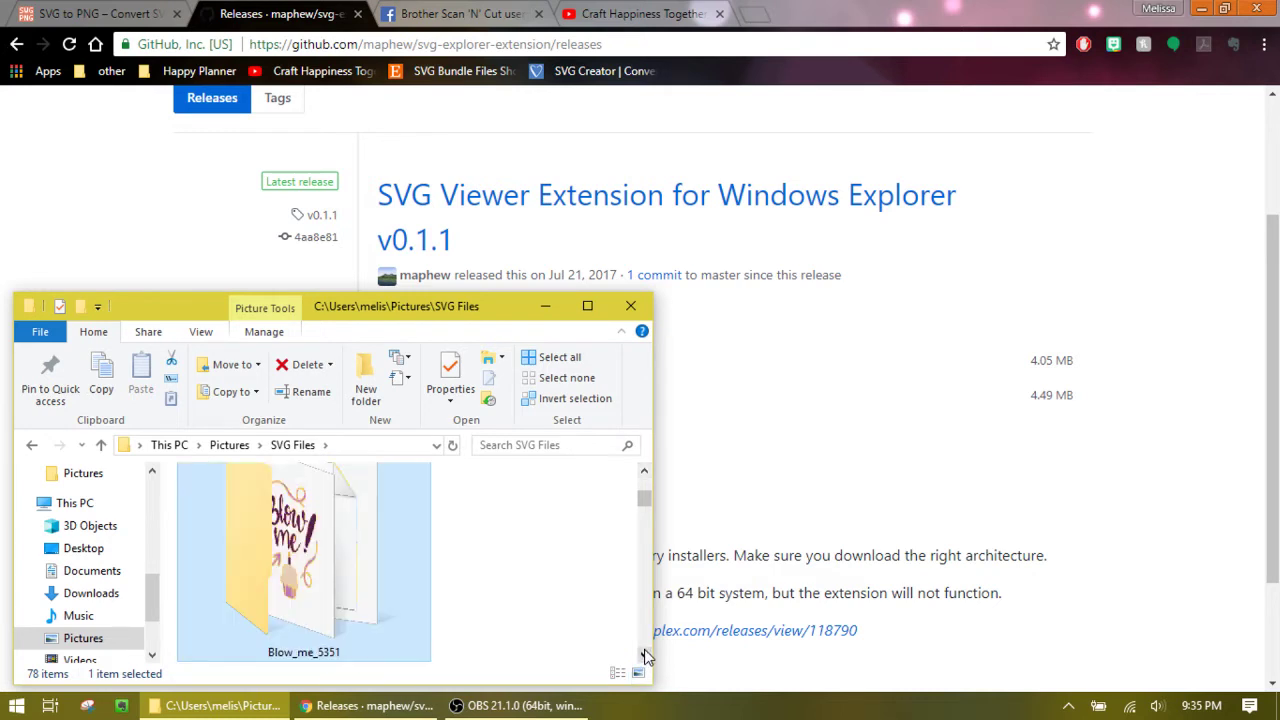
{"action": "left_click", "coordinate": [644, 660]}
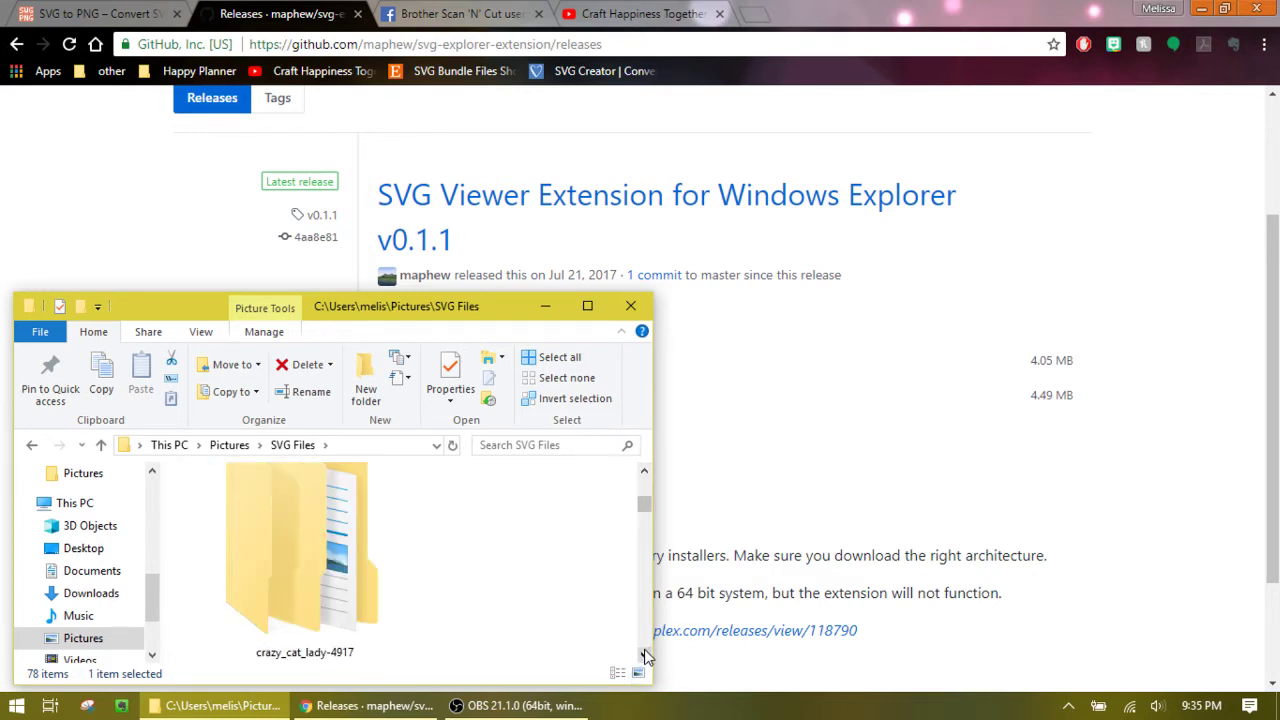
{"action": "left_click", "coordinate": [644, 472]}
{"action": "double_click", "coordinate": [315, 570]}
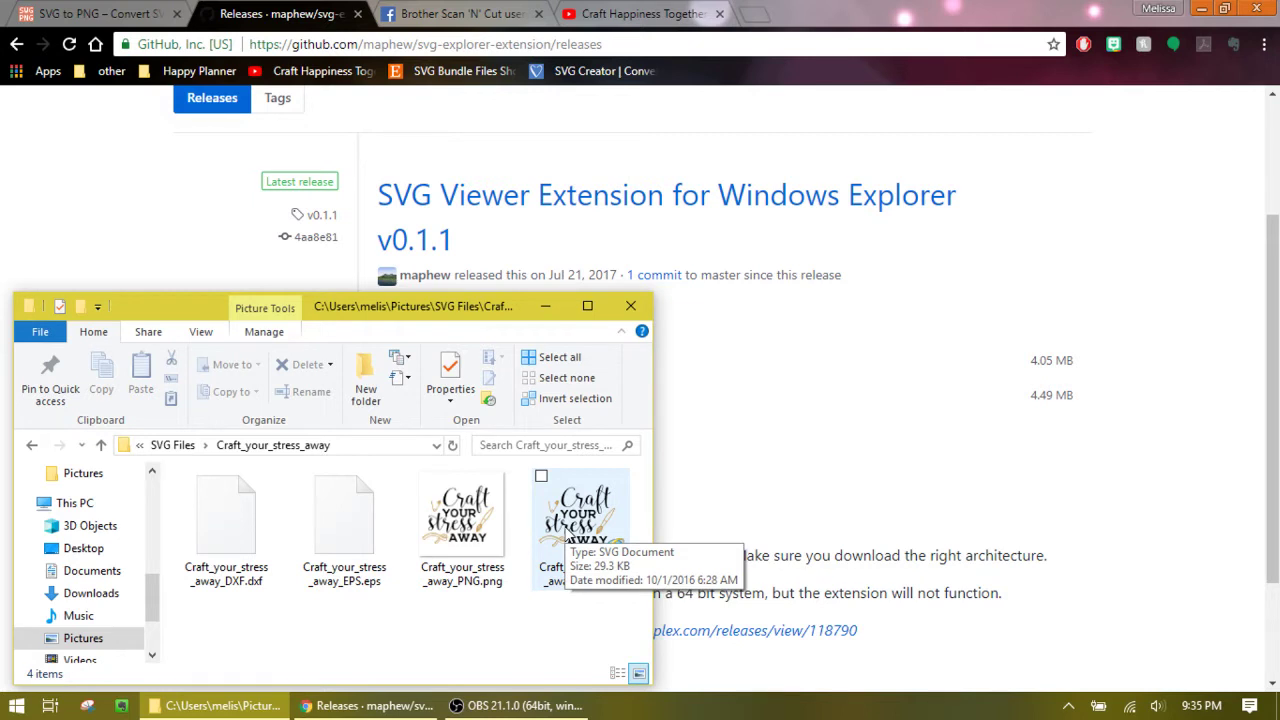
Step: Set the SVG file's 'Opens with' app to Internet Explorer in its Properties
{"action": "left_click", "coordinate": [567, 537]}
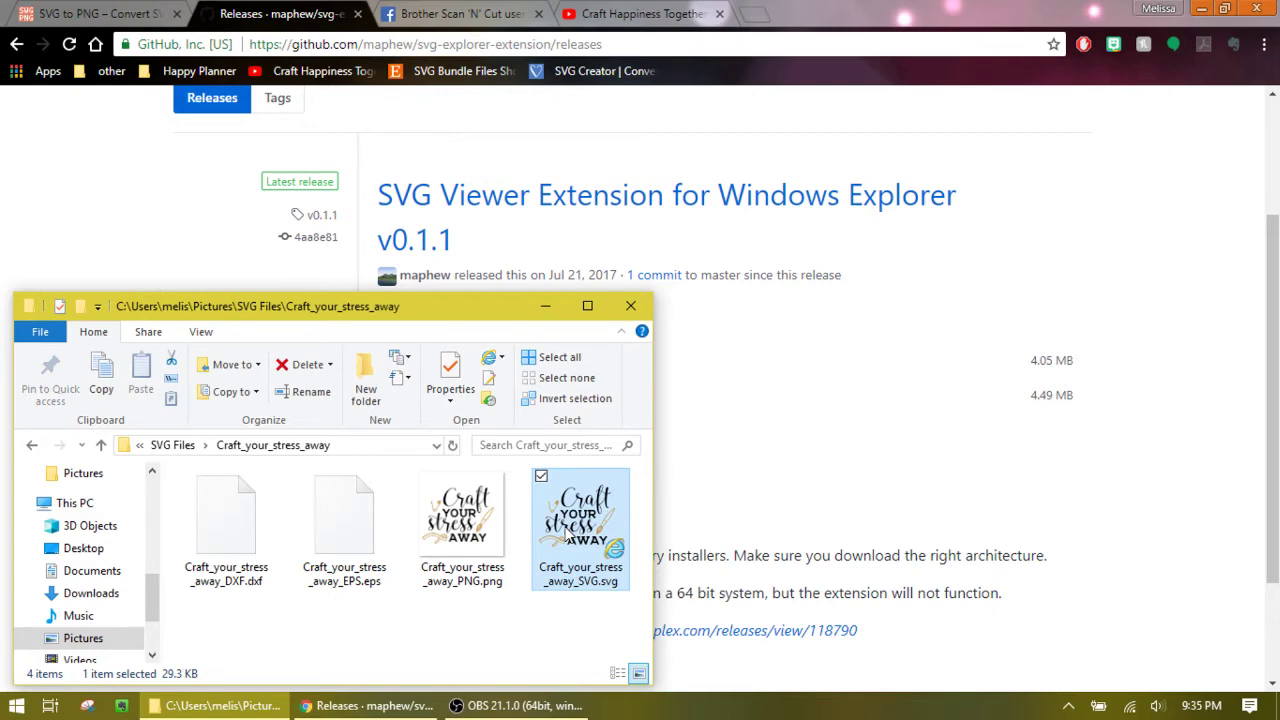
{"action": "right_click", "coordinate": [567, 537]}
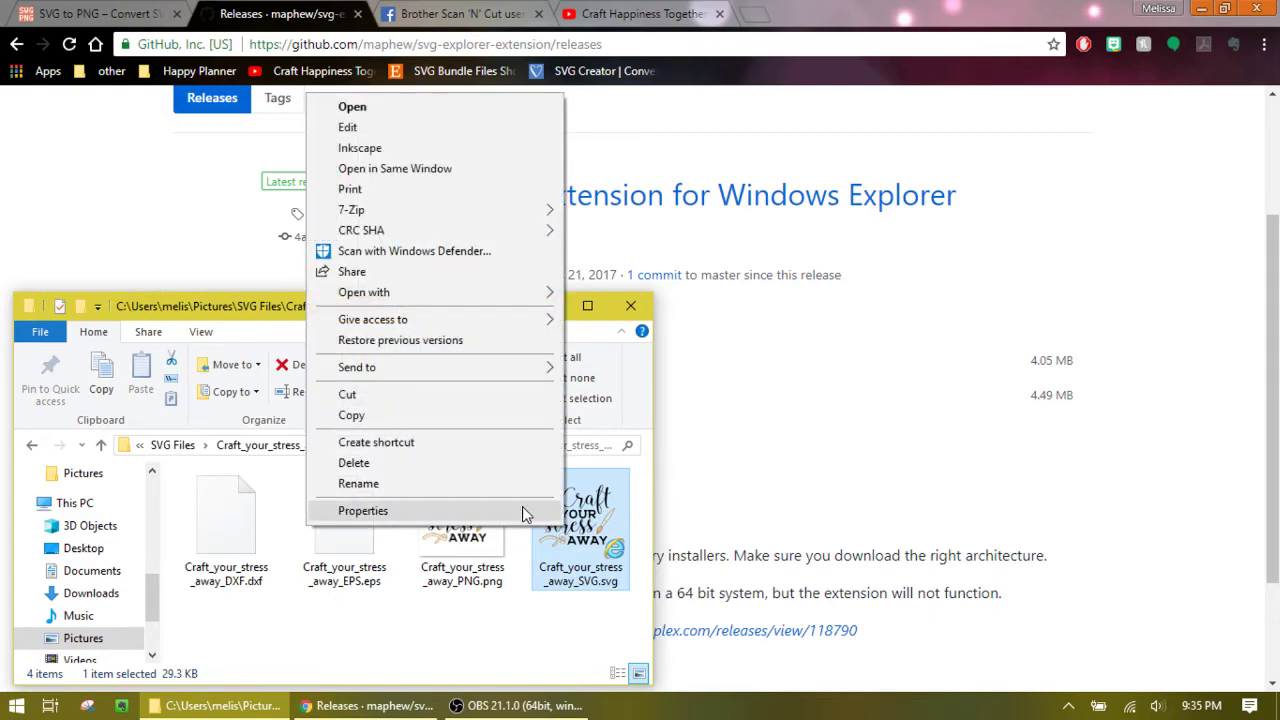
{"action": "left_click", "coordinate": [525, 514]}
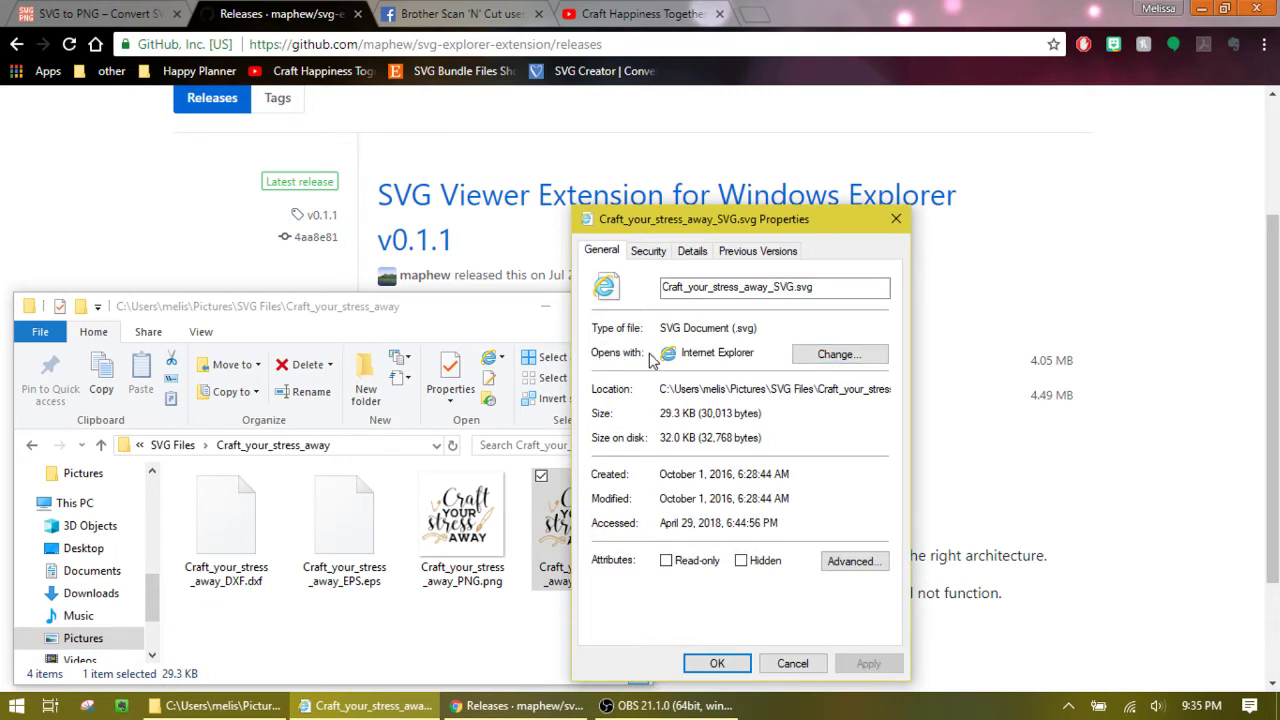
{"action": "left_click", "coordinate": [836, 357]}
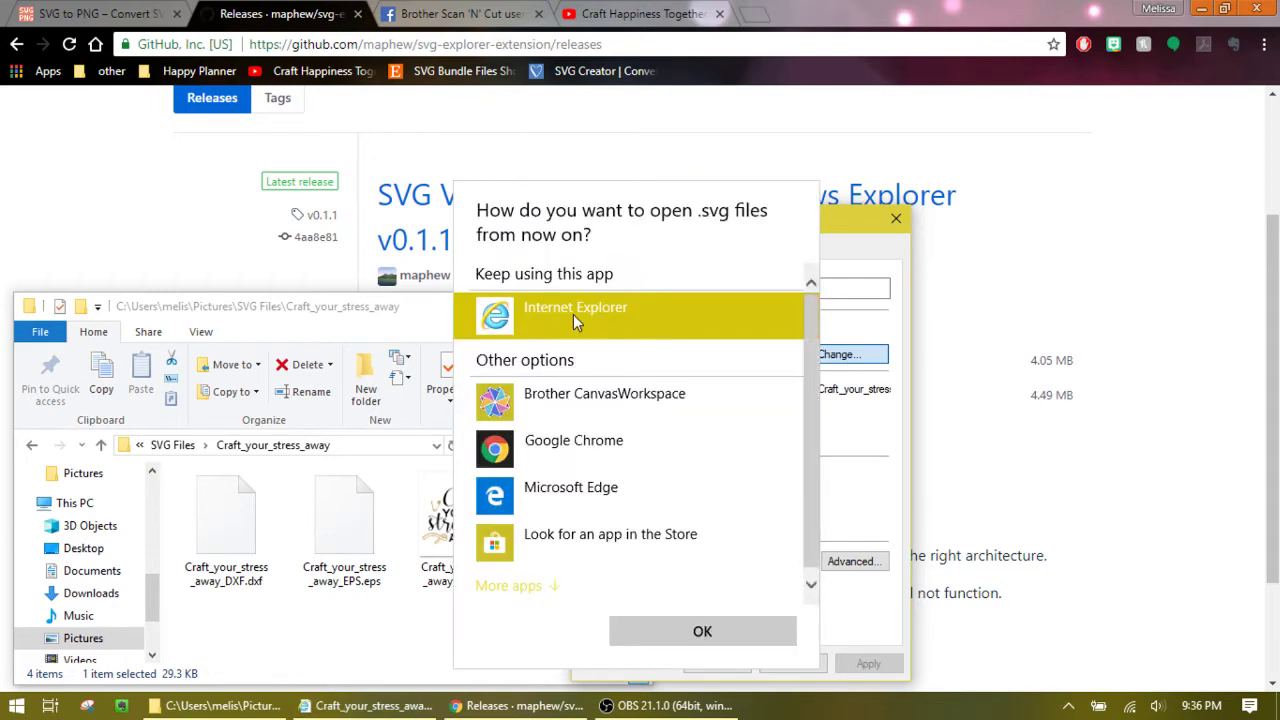
{"action": "left_click", "coordinate": [660, 631]}
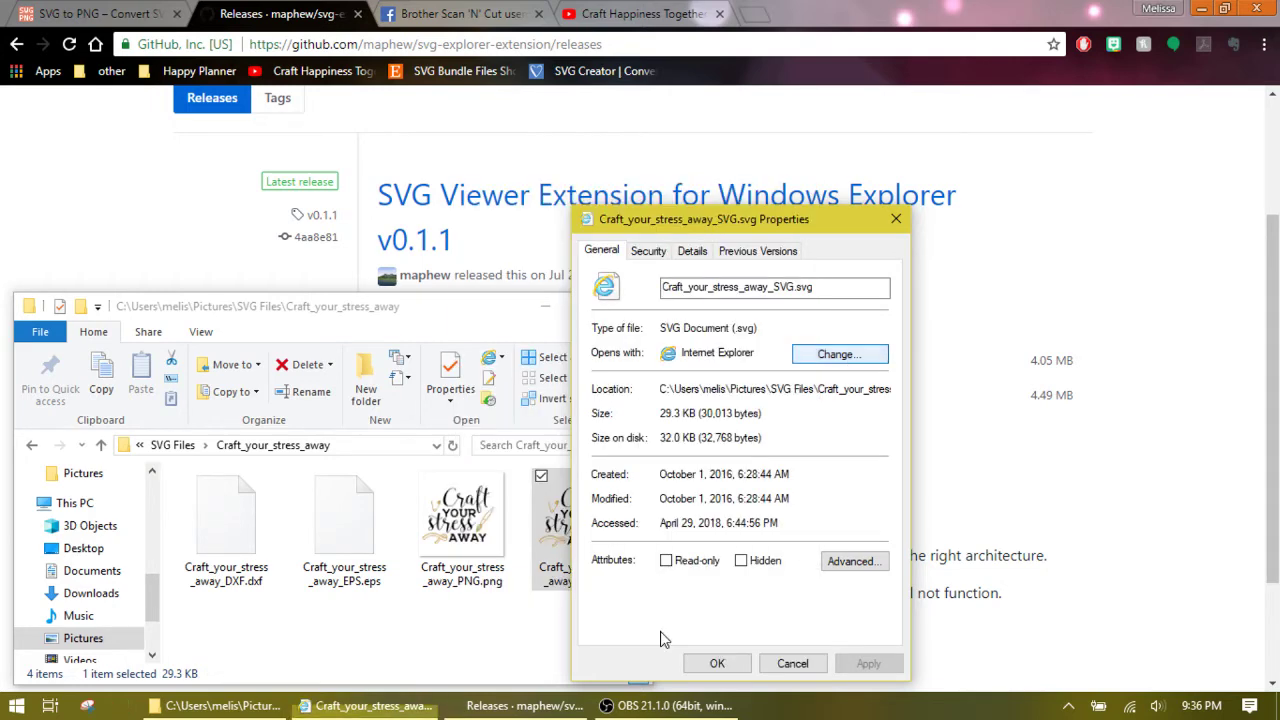
{"action": "left_click", "coordinate": [717, 663]}
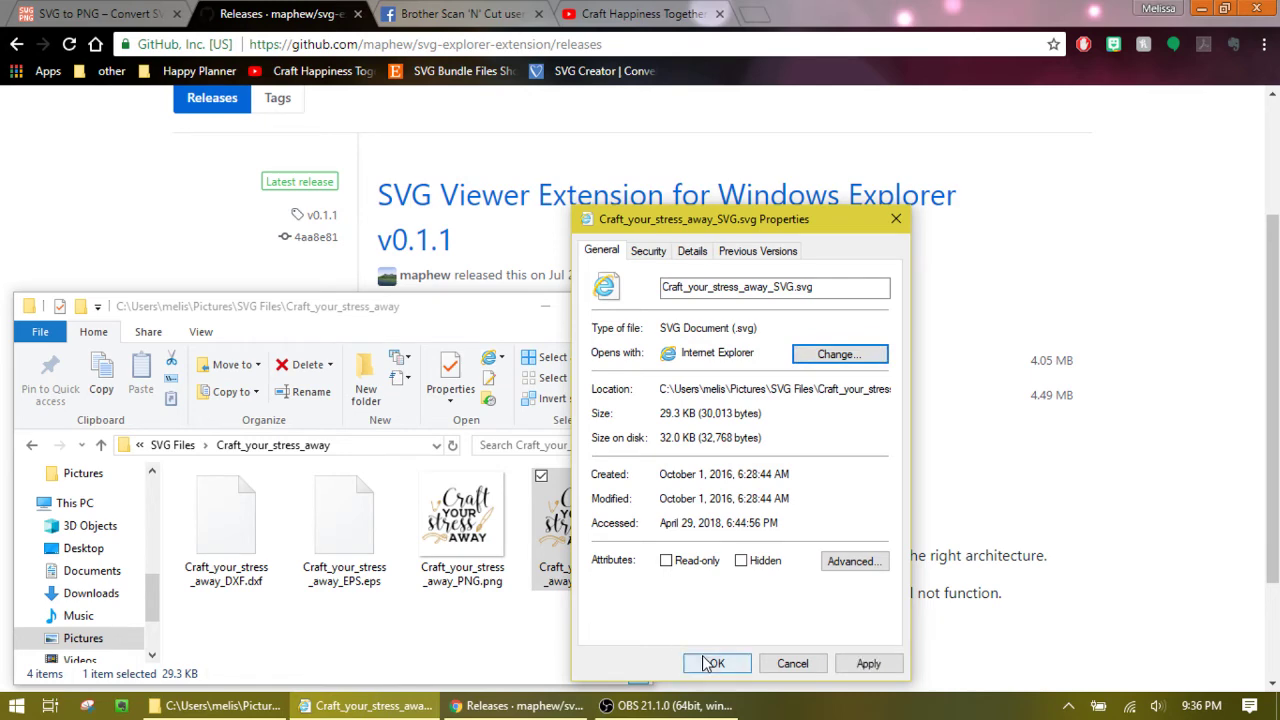
Step: Switch the folder view from medium to extra large icons and scroll to the SVG thumbnail
{"action": "right_click", "coordinate": [453, 620]}
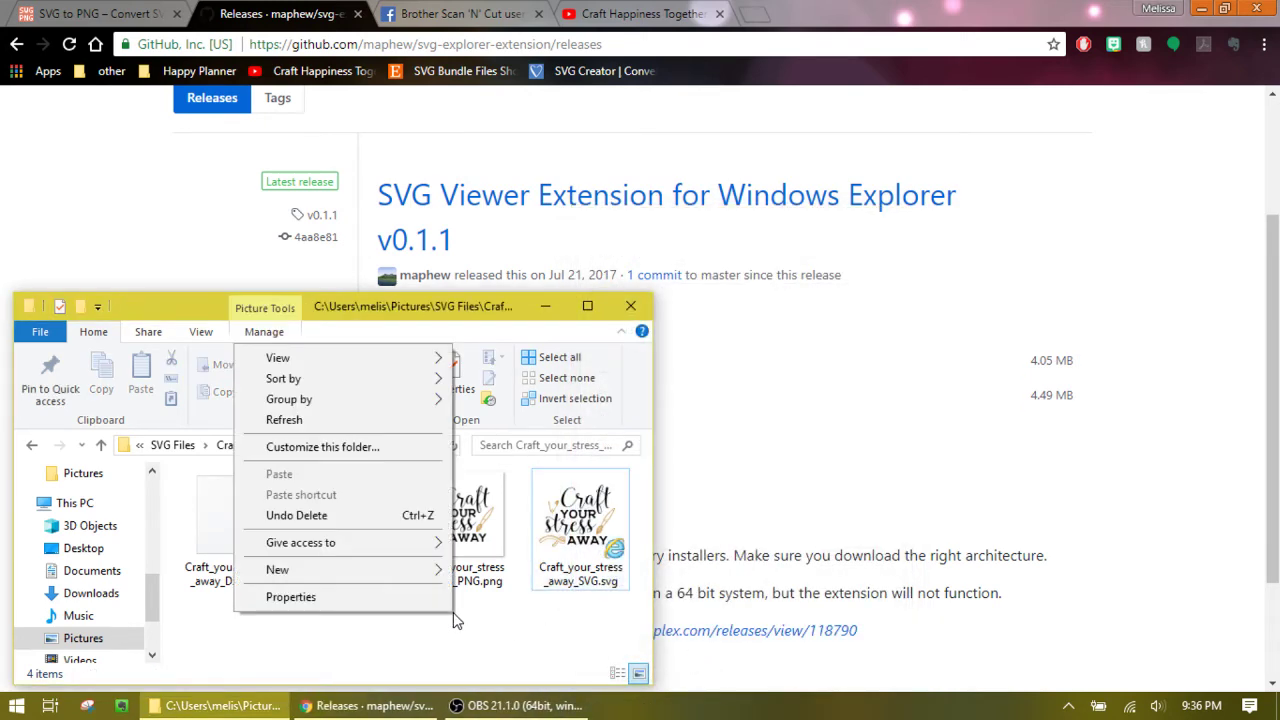
{"action": "left_click", "coordinate": [476, 632]}
{"action": "right_click", "coordinate": [476, 632]}
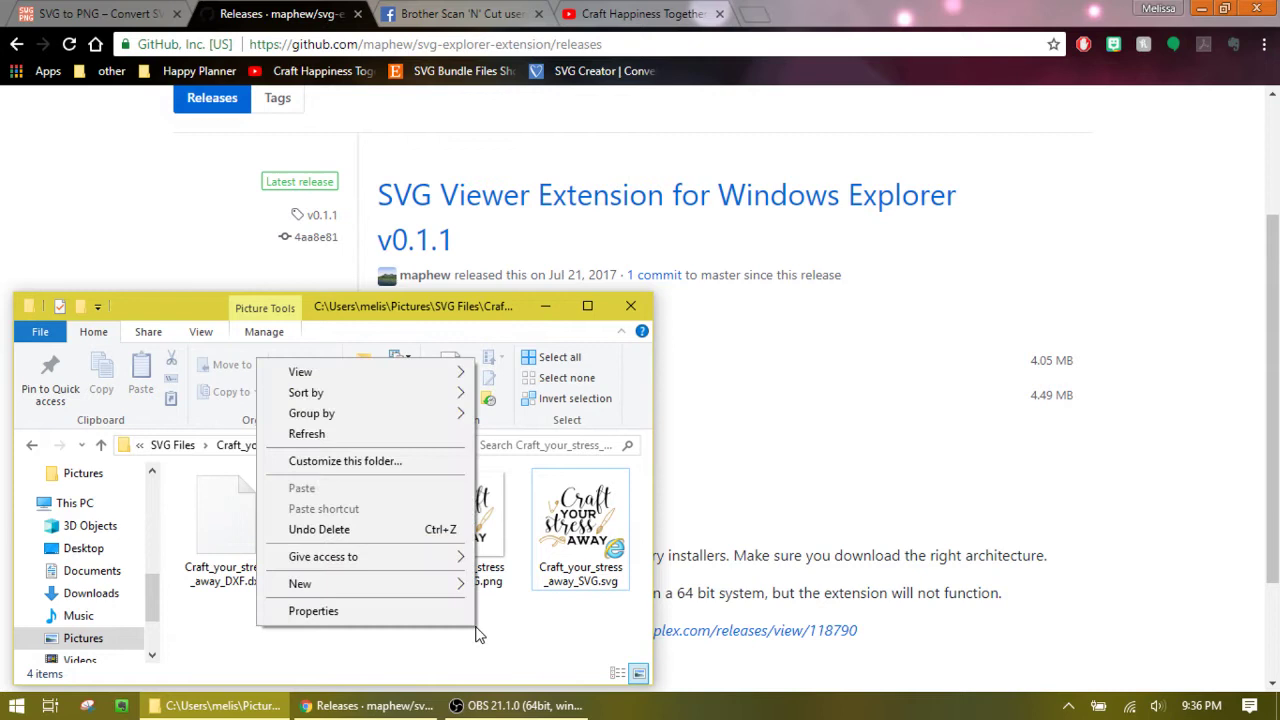
{"action": "mouse_move", "coordinate": [300, 372]}
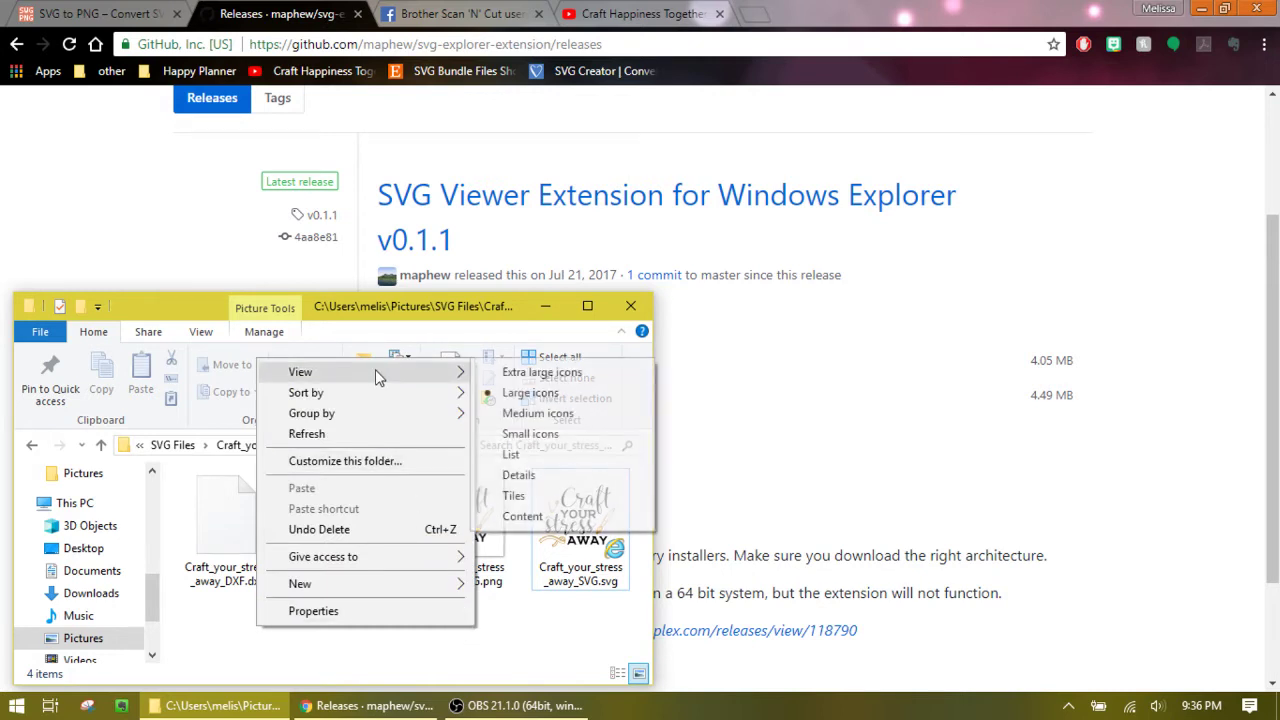
{"action": "left_click", "coordinate": [565, 422]}
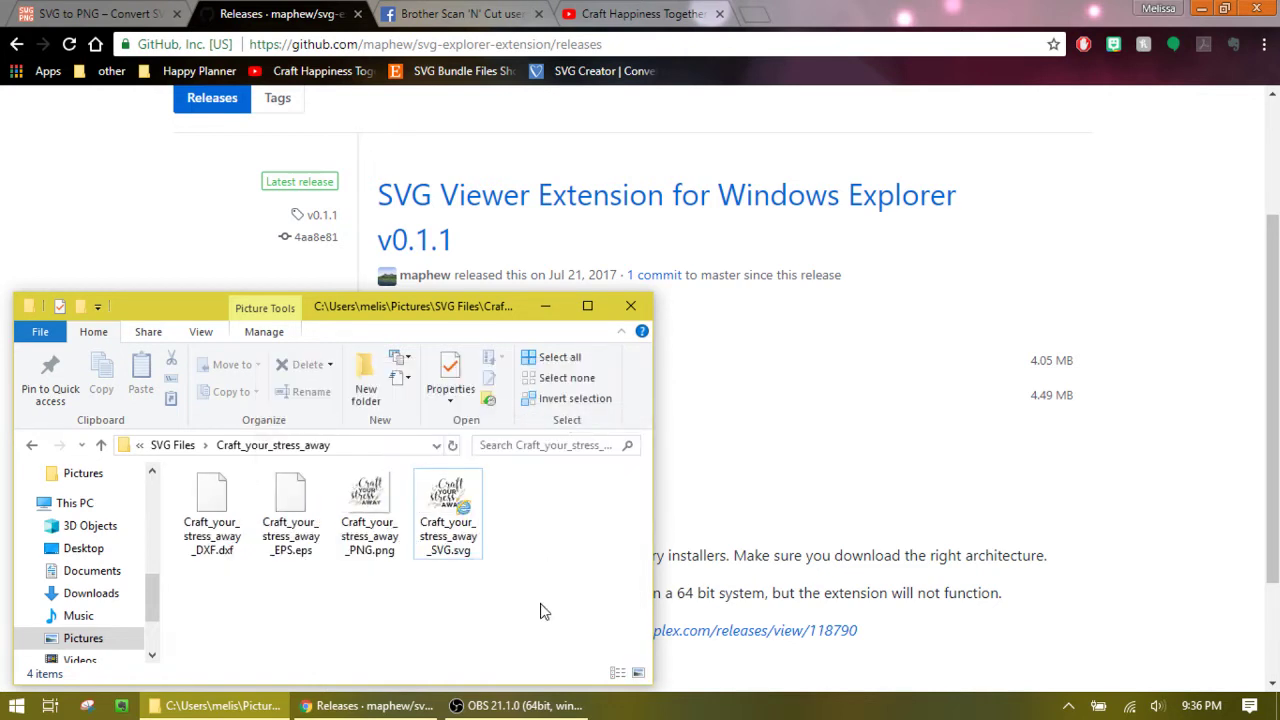
{"action": "right_click", "coordinate": [545, 541]}
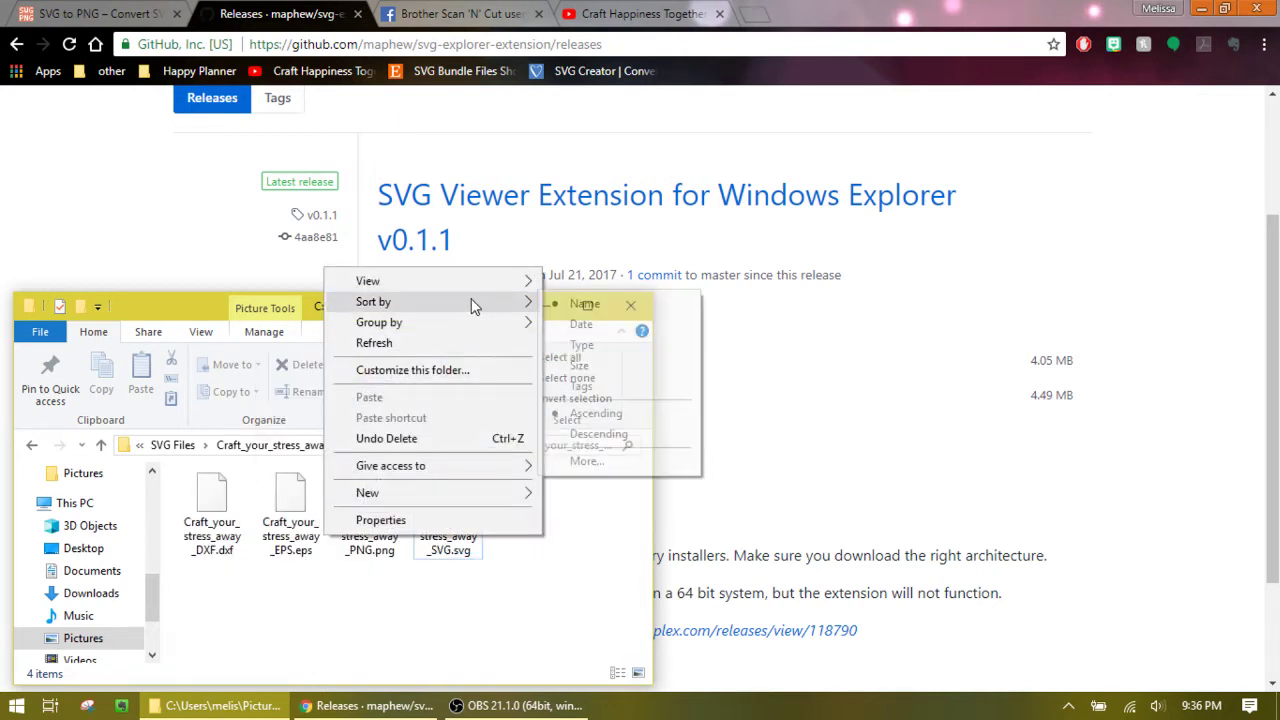
{"action": "mouse_move", "coordinate": [368, 281]}
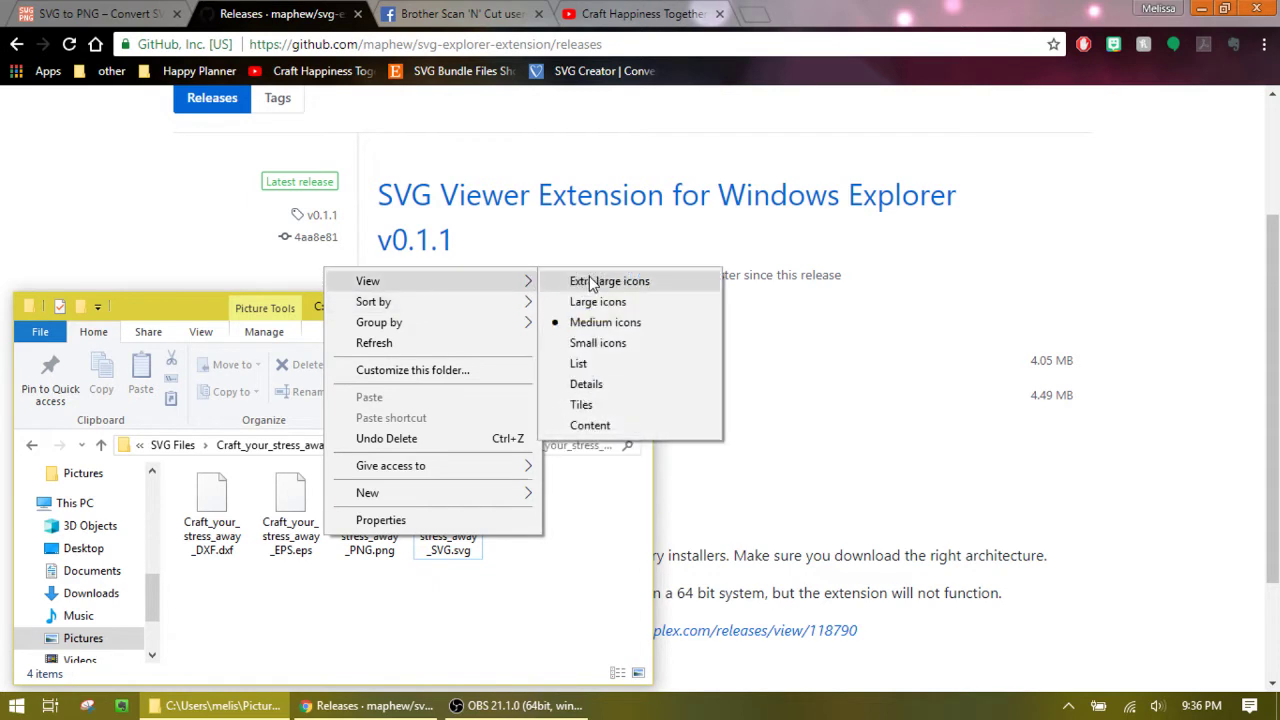
{"action": "left_click", "coordinate": [750, 280]}
{"action": "left_click_drag", "start_coordinate": [645, 540], "coordinate": [645, 634]}
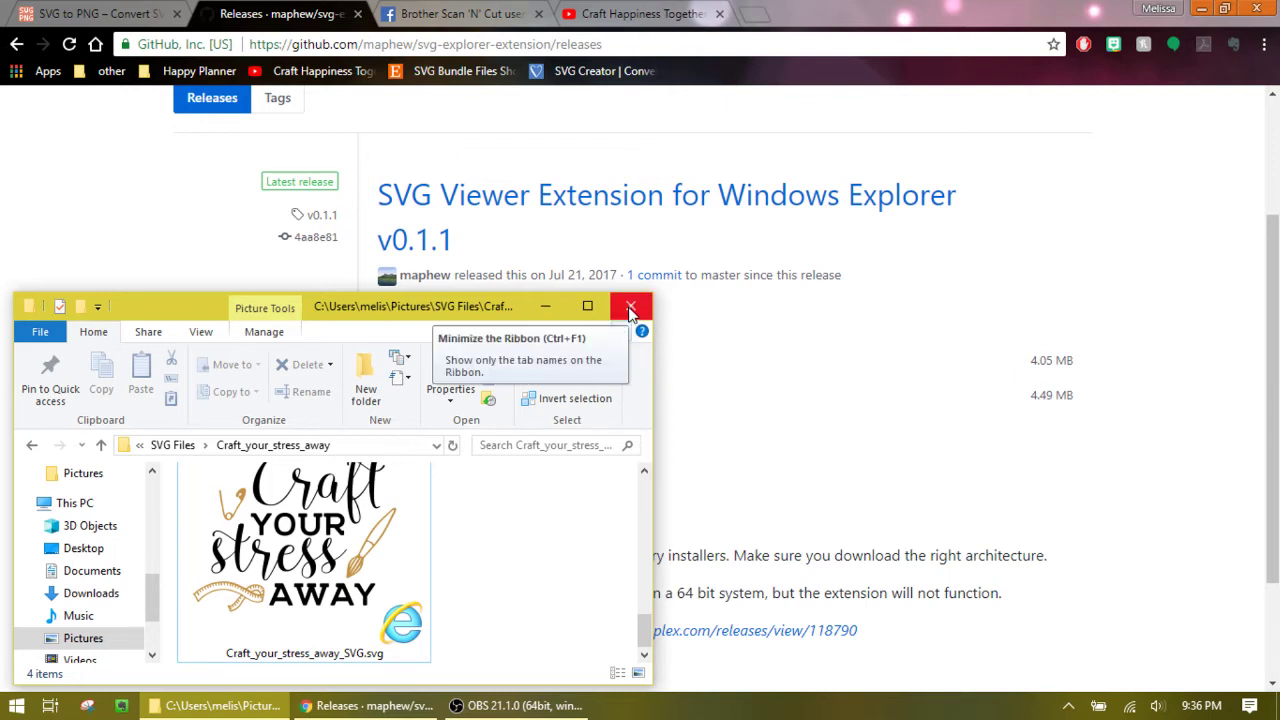
Step: Close the File Explorer window to return to the GitHub releases page
{"action": "left_click", "coordinate": [630, 311]}
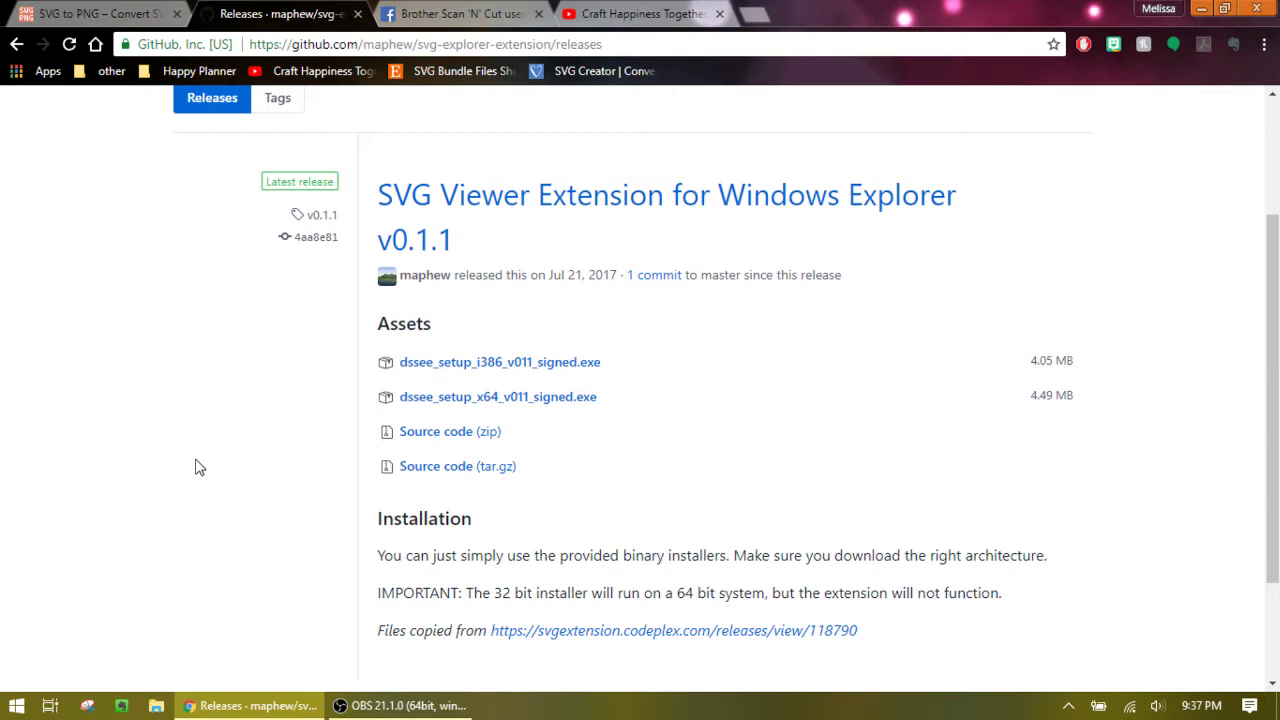
Step: Switch back to the 'SVG to PNG' tab and scroll to the five converted files
{"action": "left_click", "coordinate": [92, 13]}
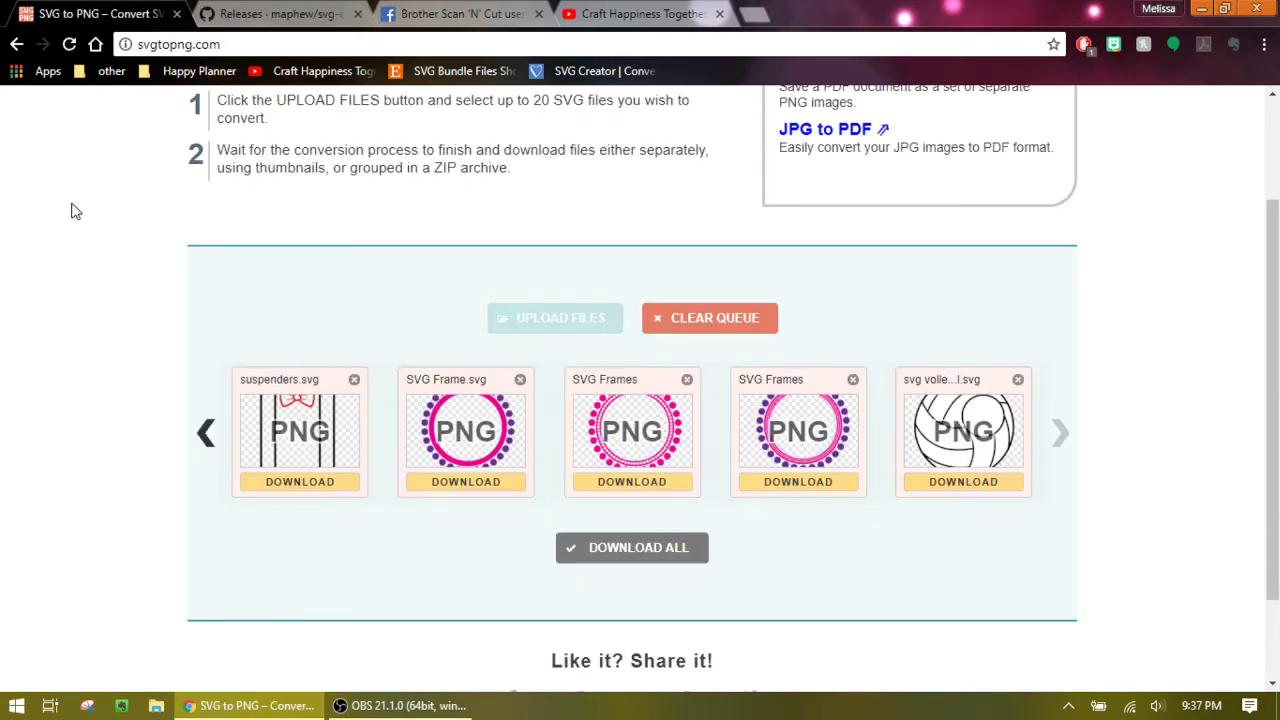
{"action": "left_click_drag", "start_coordinate": [1276, 443], "coordinate": [1231, 336]}
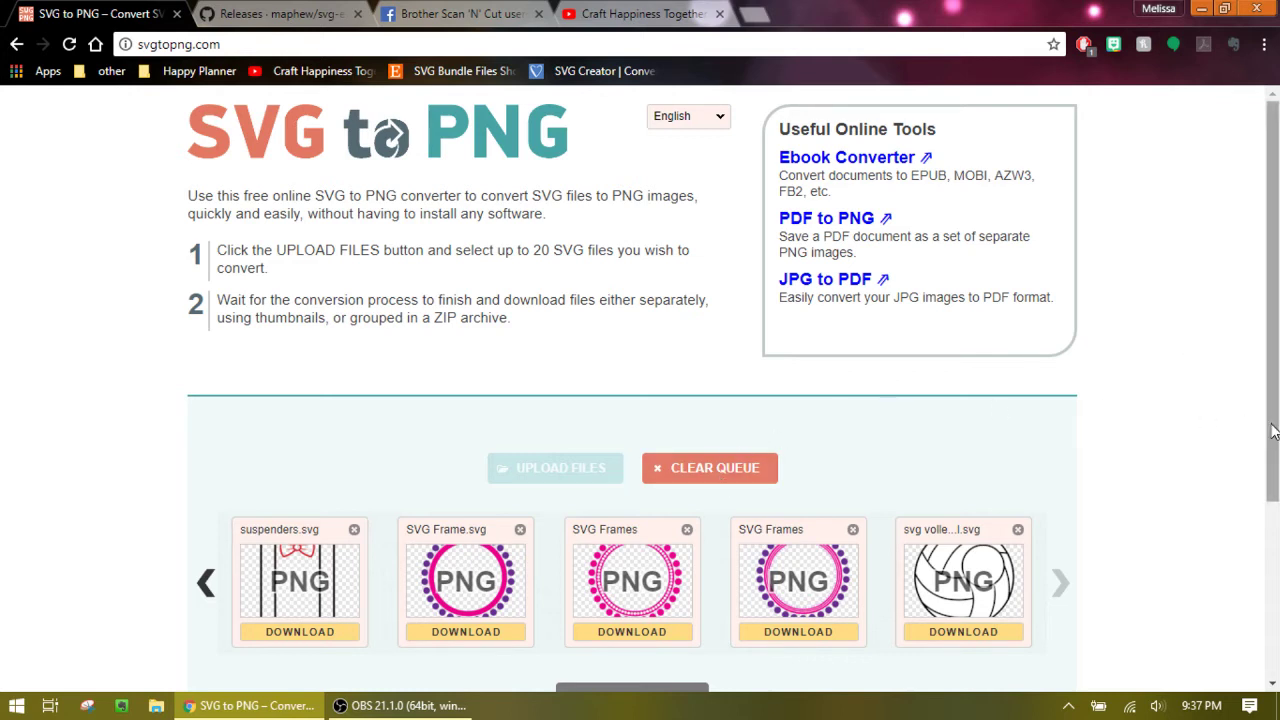
{"action": "left_click_drag", "start_coordinate": [1274, 432], "coordinate": [1272, 545]}
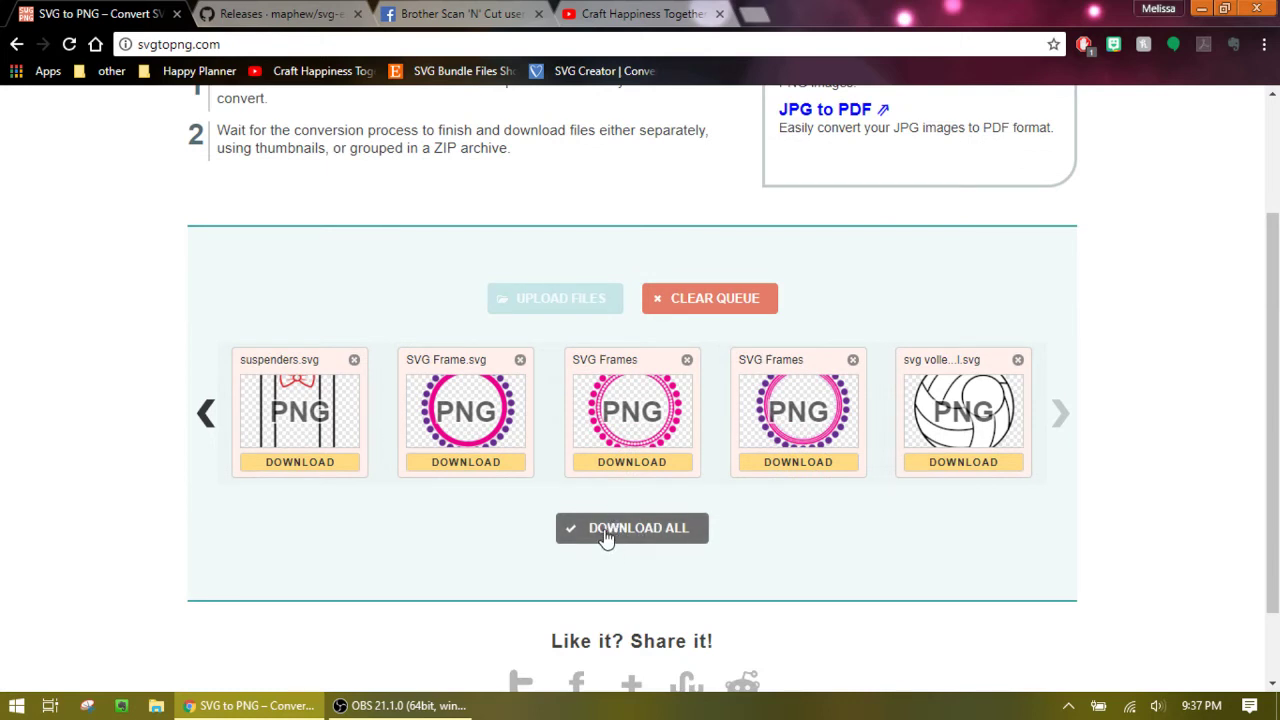
Step: Clear the queue and browse the upload dialog to ETSY SVGFILE 5400 > Photo SVG
{"action": "left_click", "coordinate": [717, 298]}
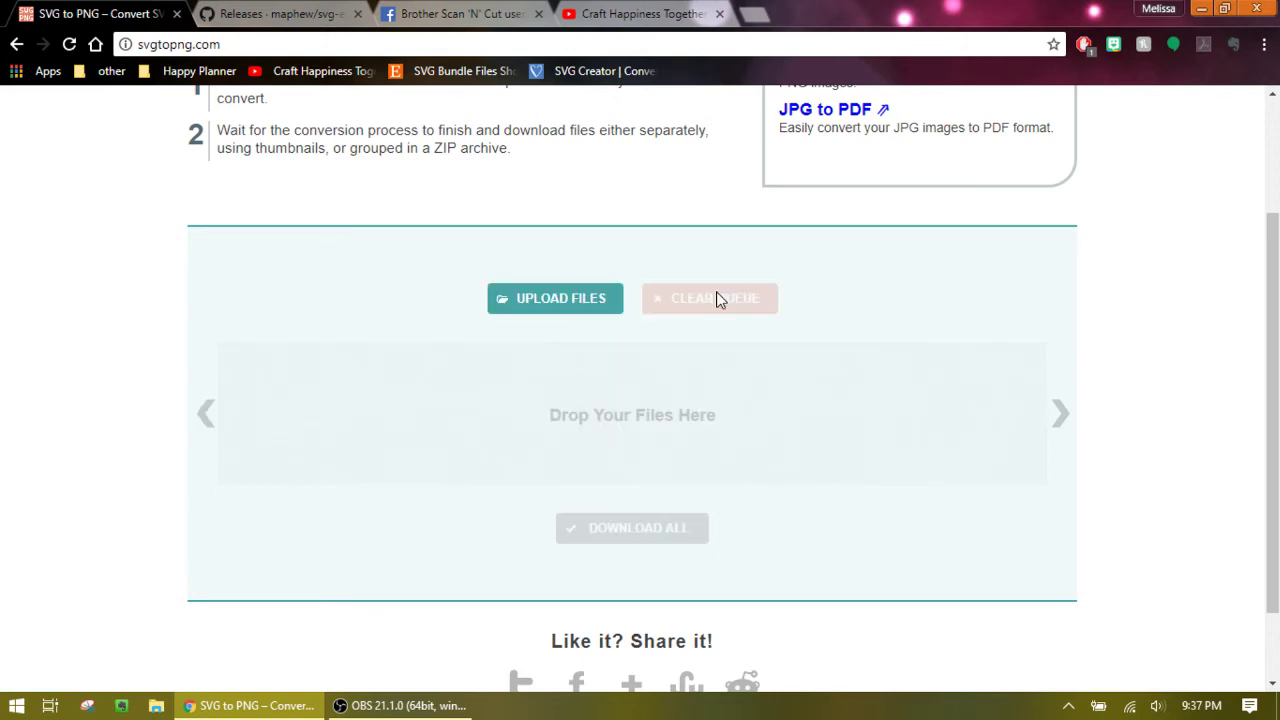
{"action": "left_click", "coordinate": [523, 311]}
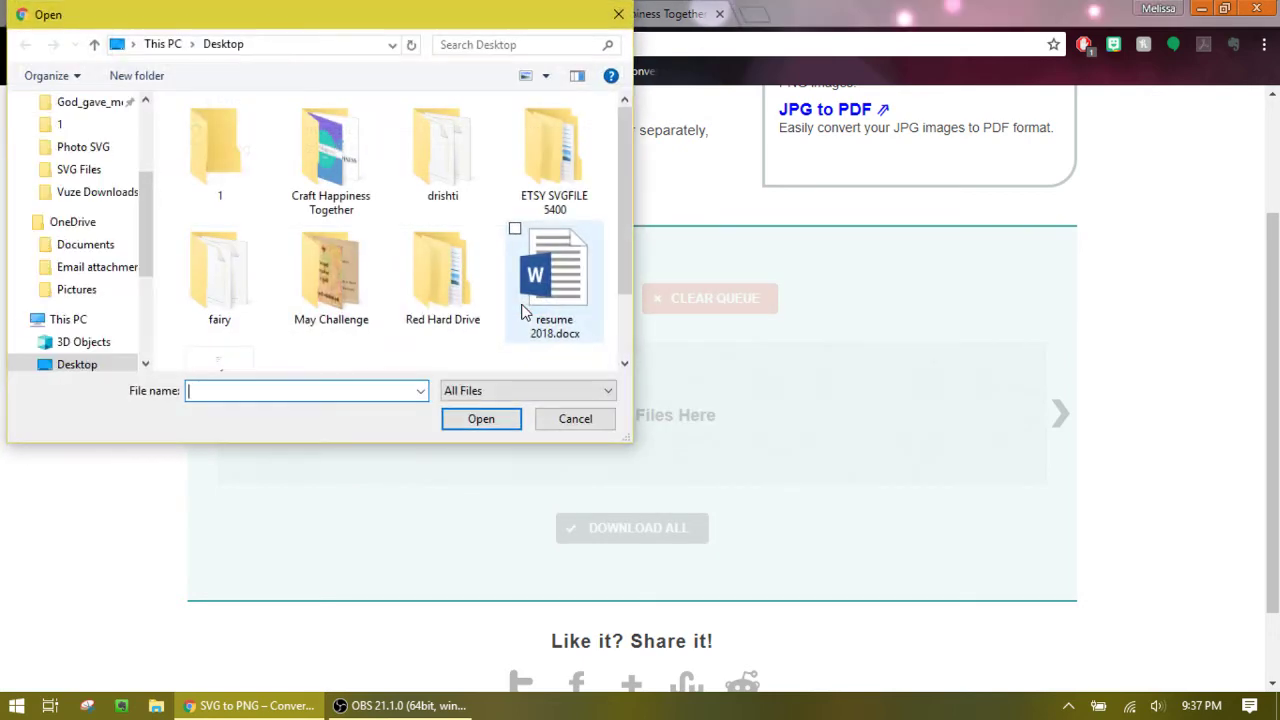
{"action": "double_click", "coordinate": [550, 170]}
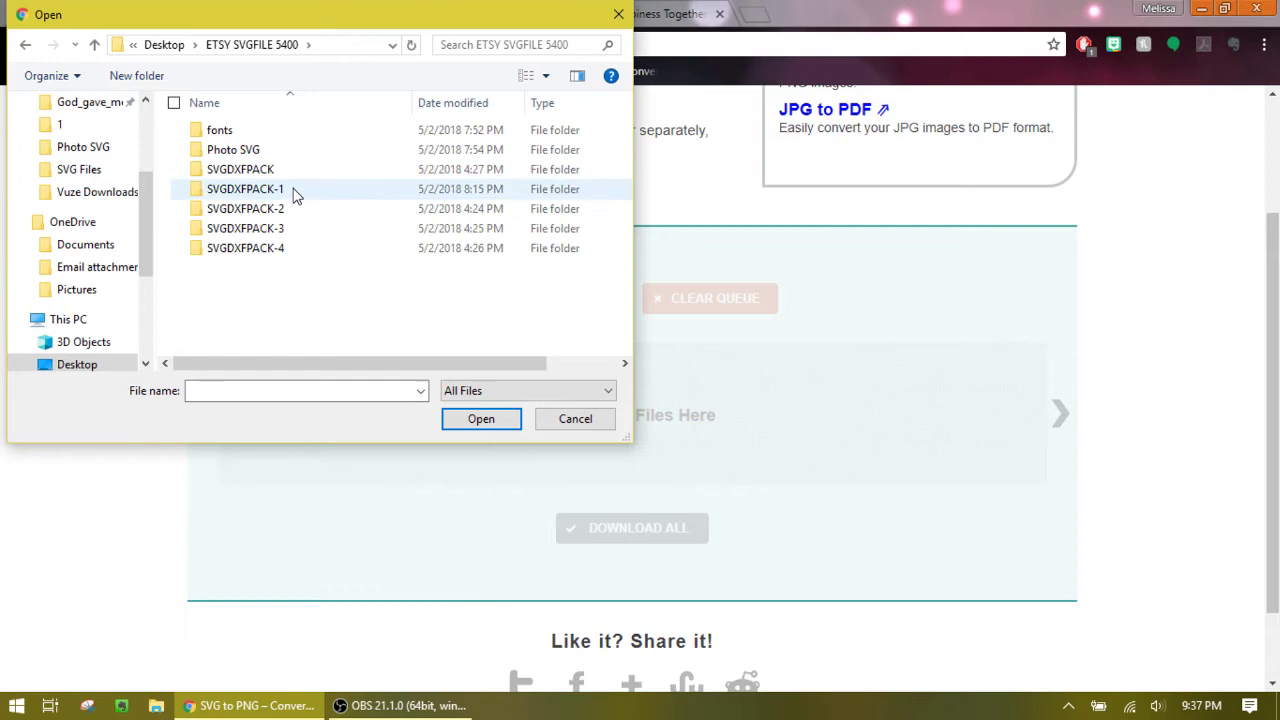
{"action": "double_click", "coordinate": [295, 152]}
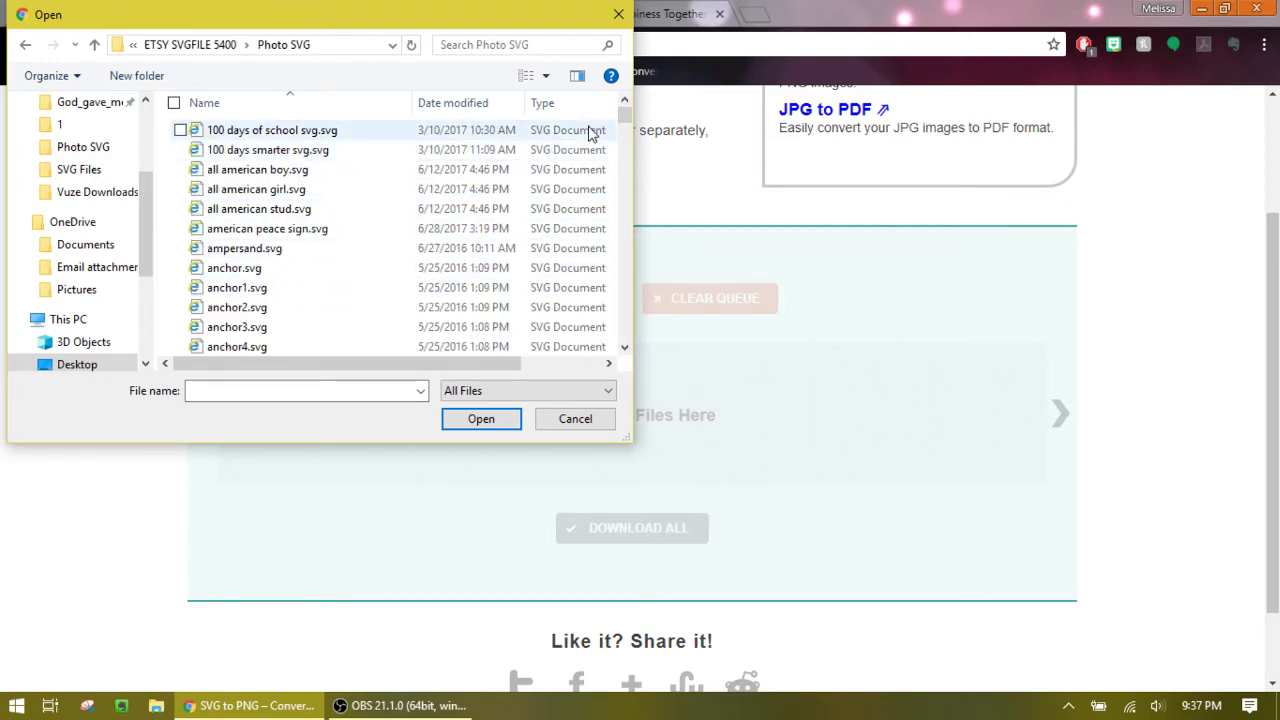
{"action": "mouse_move", "coordinate": [623, 121]}
{"action": "left_mouse_down"}
{"action": "mouse_move", "coordinate": [631, 319]}
{"action": "mouse_move", "coordinate": [633, 290]}
{"action": "left_mouse_up"}
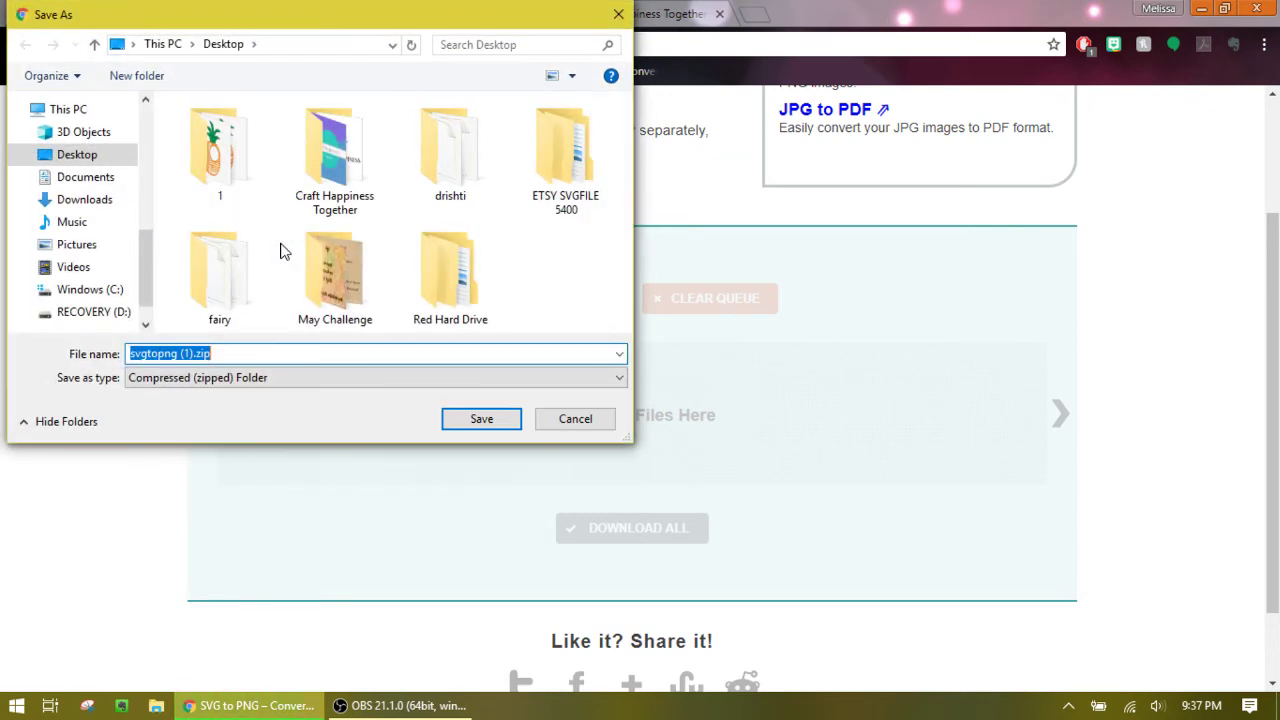
Step: Dismiss the zip prompt and select volleyball.svg through WILD ONE SVG.svg
{"action": "left_click", "coordinate": [565, 426]}
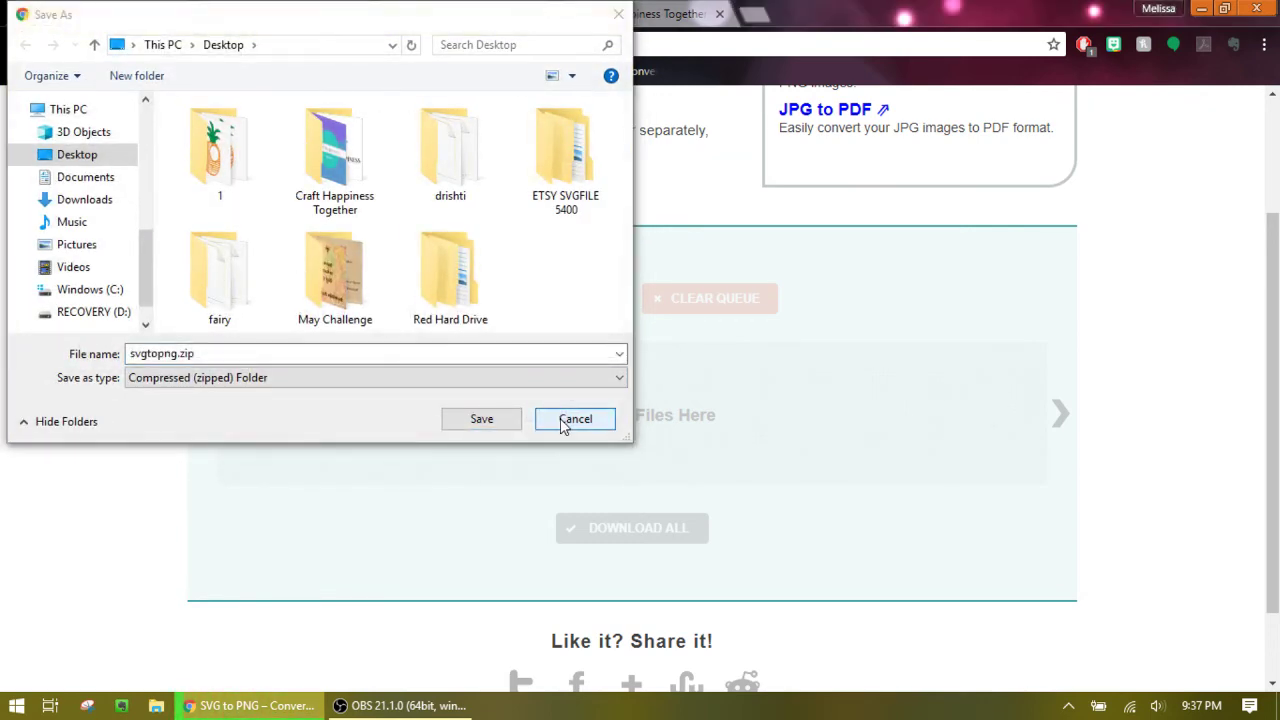
{"action": "left_click", "coordinate": [310, 229]}
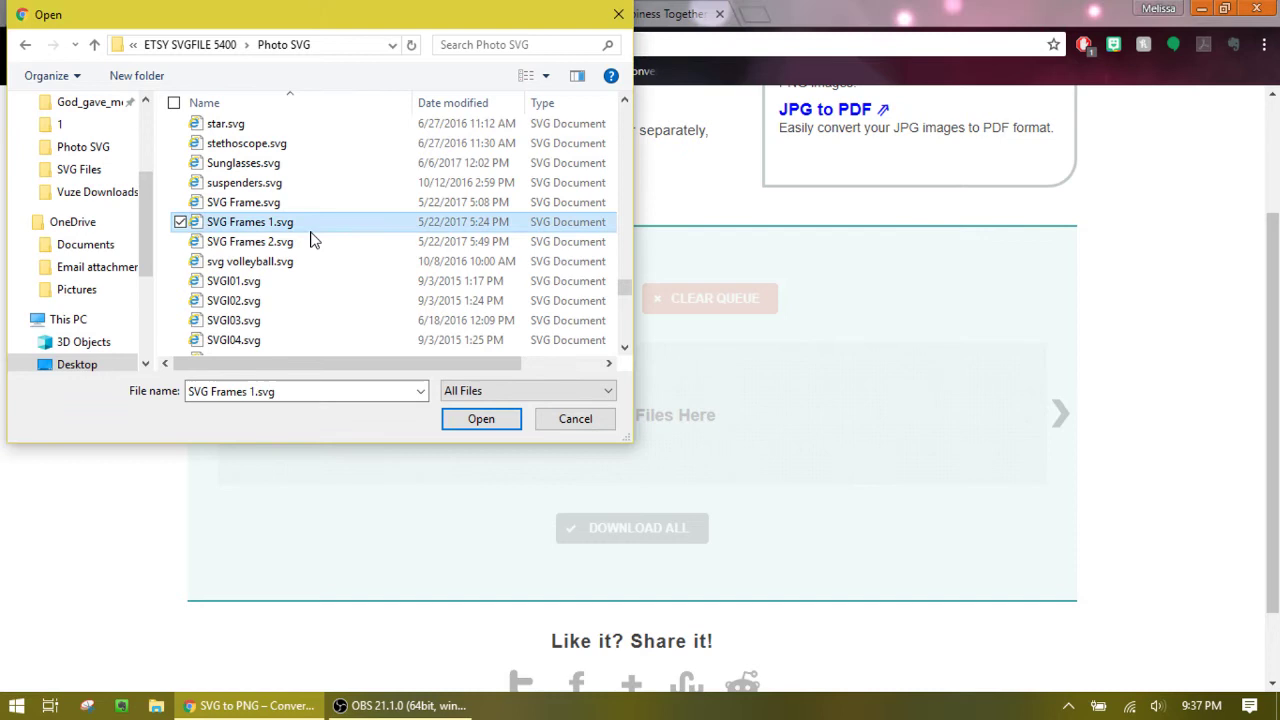
{"action": "key", "text": "v"}
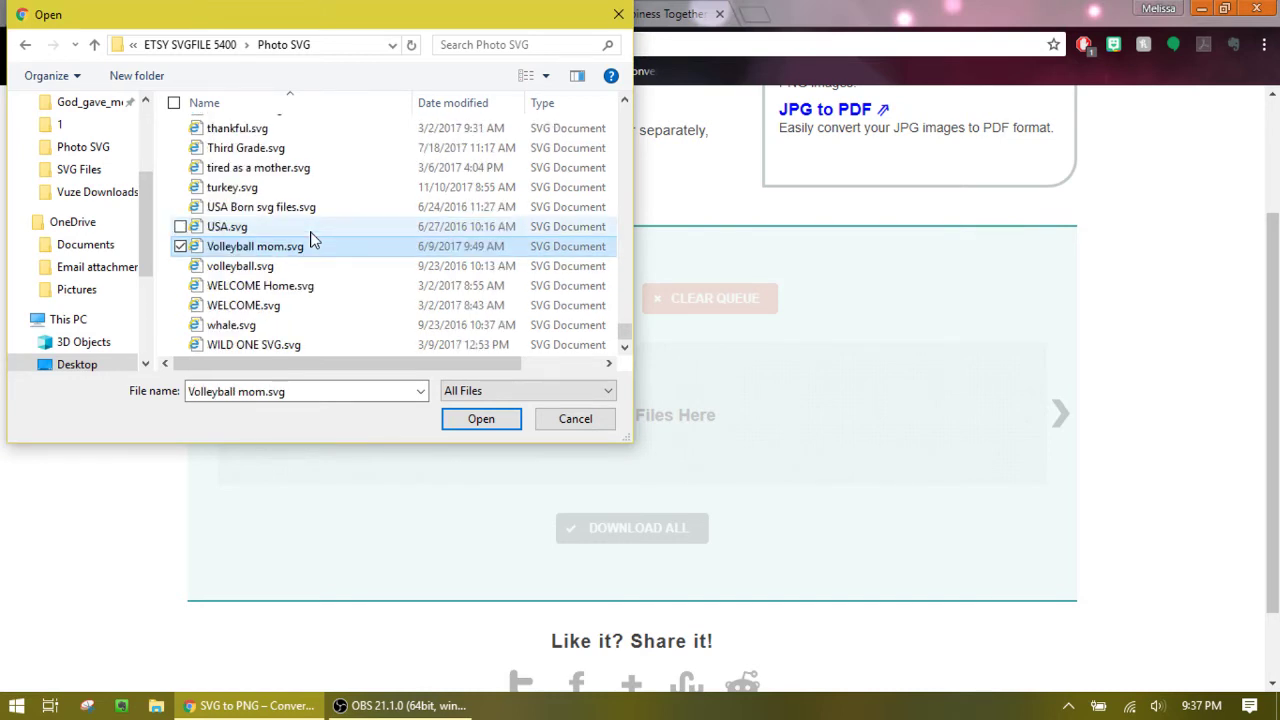
{"action": "left_click", "coordinate": [308, 250]}
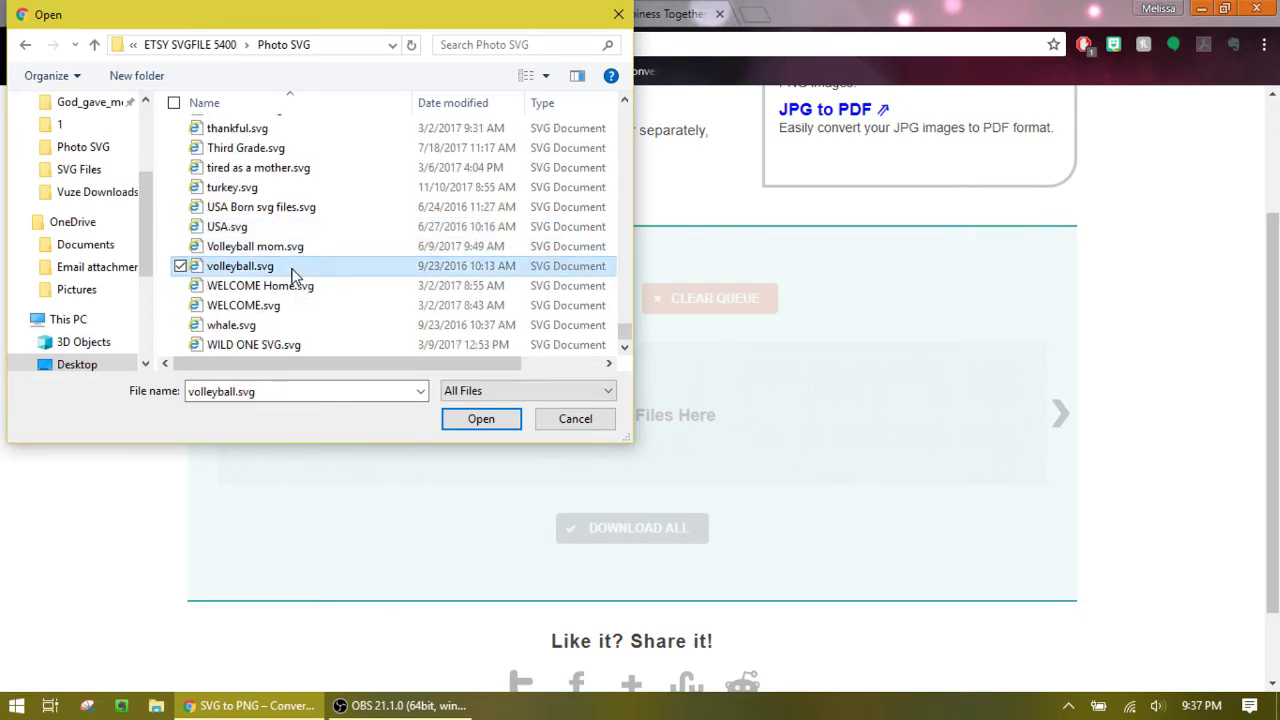
{"action": "key", "text": "shift+Down"}
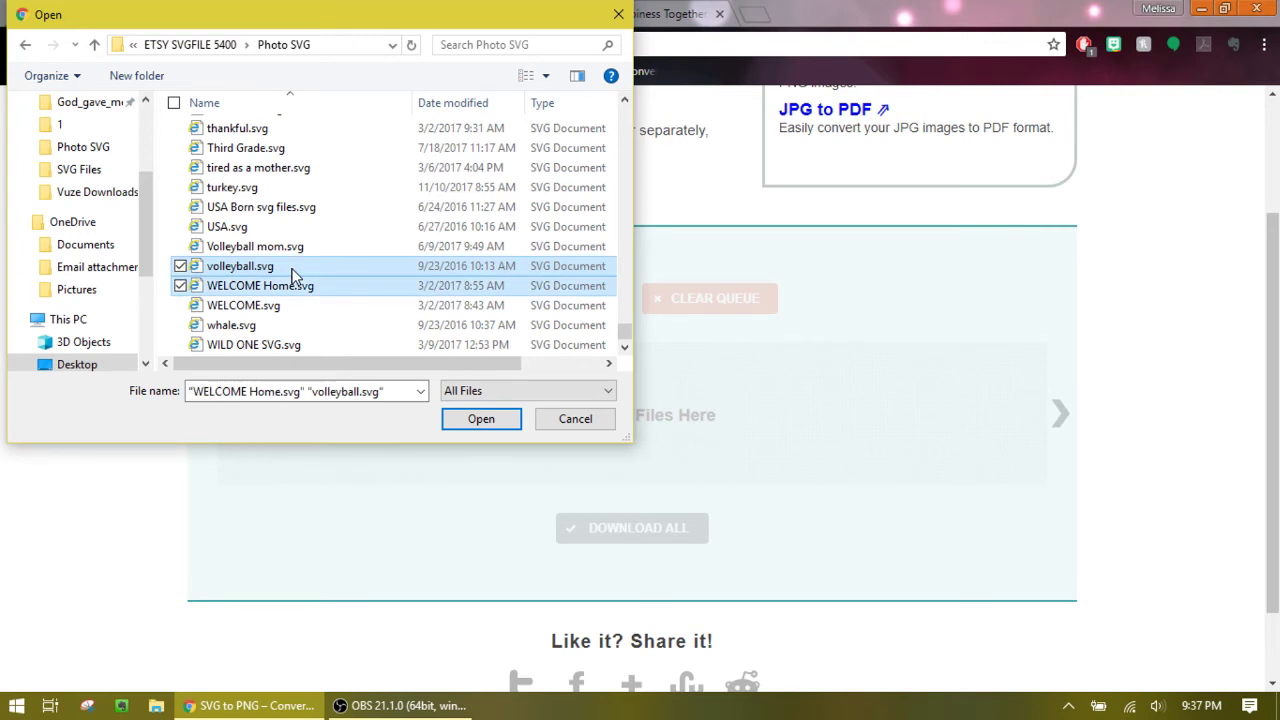
{"action": "key", "text": "shift+Down"}
{"action": "key", "text": "shift+Down"}
{"action": "key", "text": "shift+Down"}
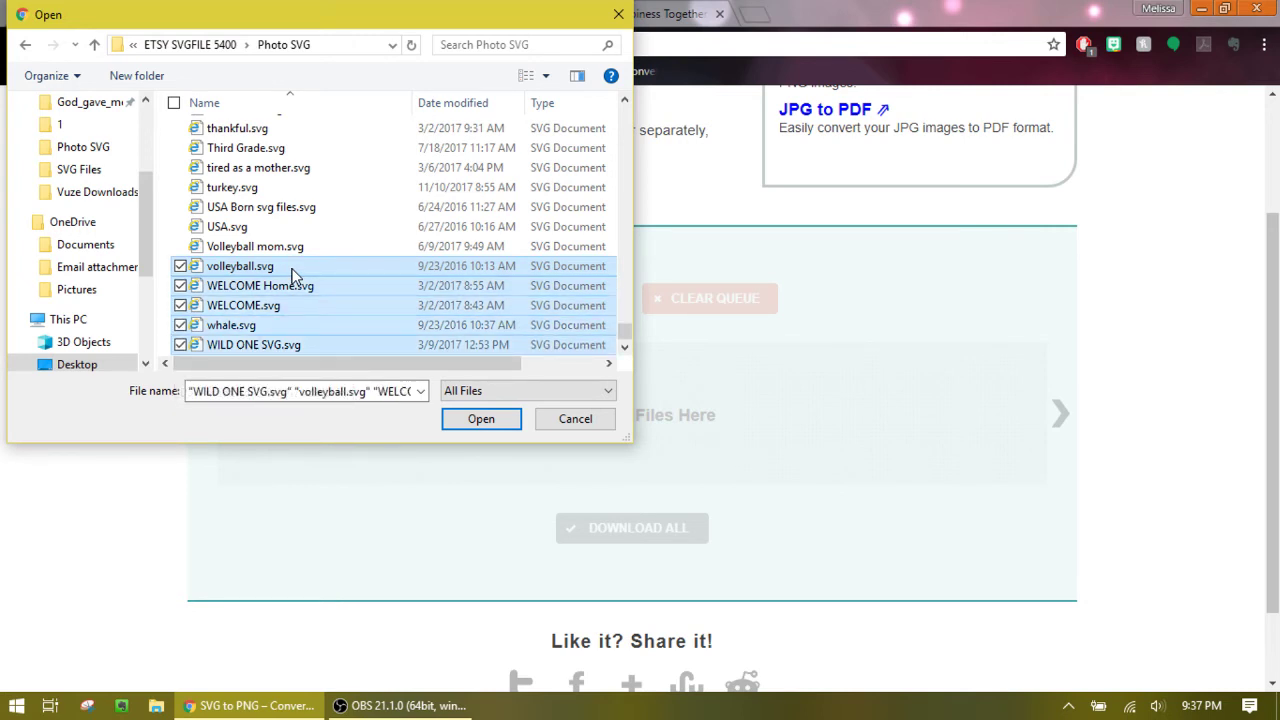
Step: Upload the five selected SVGs, then minimize Chrome to show the desktop
{"action": "left_click", "coordinate": [484, 424]}
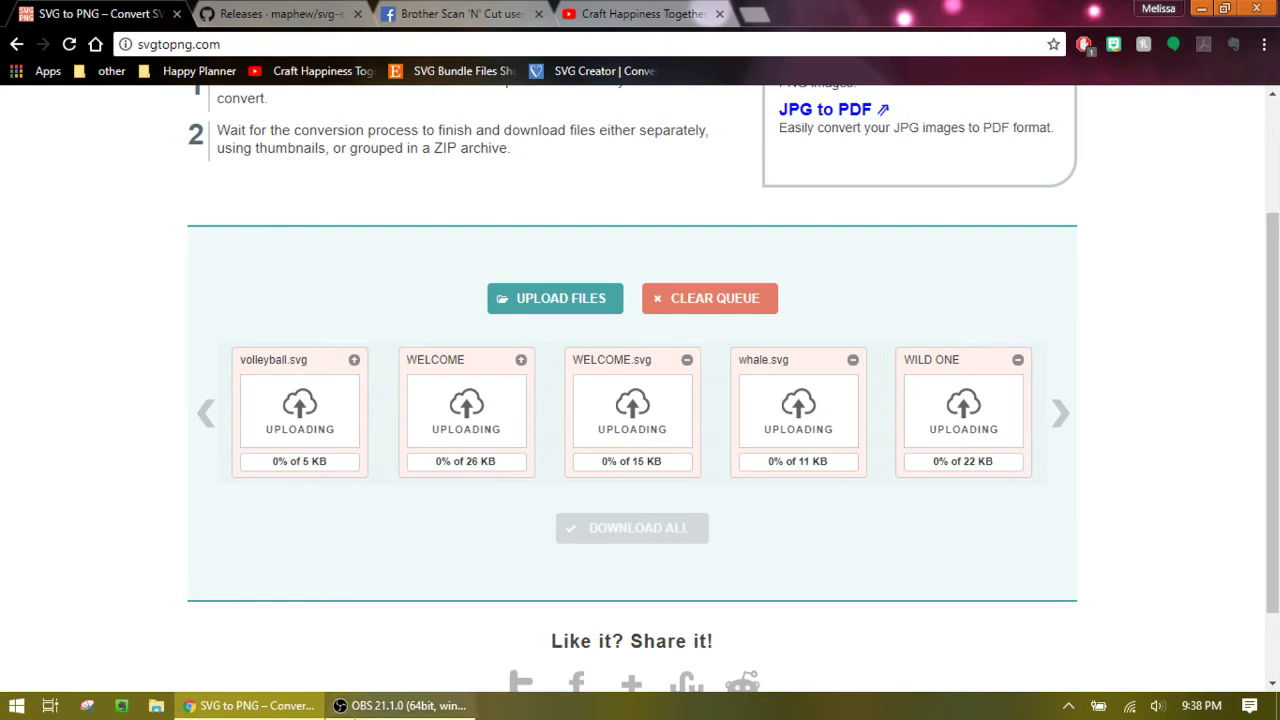
{"action": "left_click", "coordinate": [286, 707]}
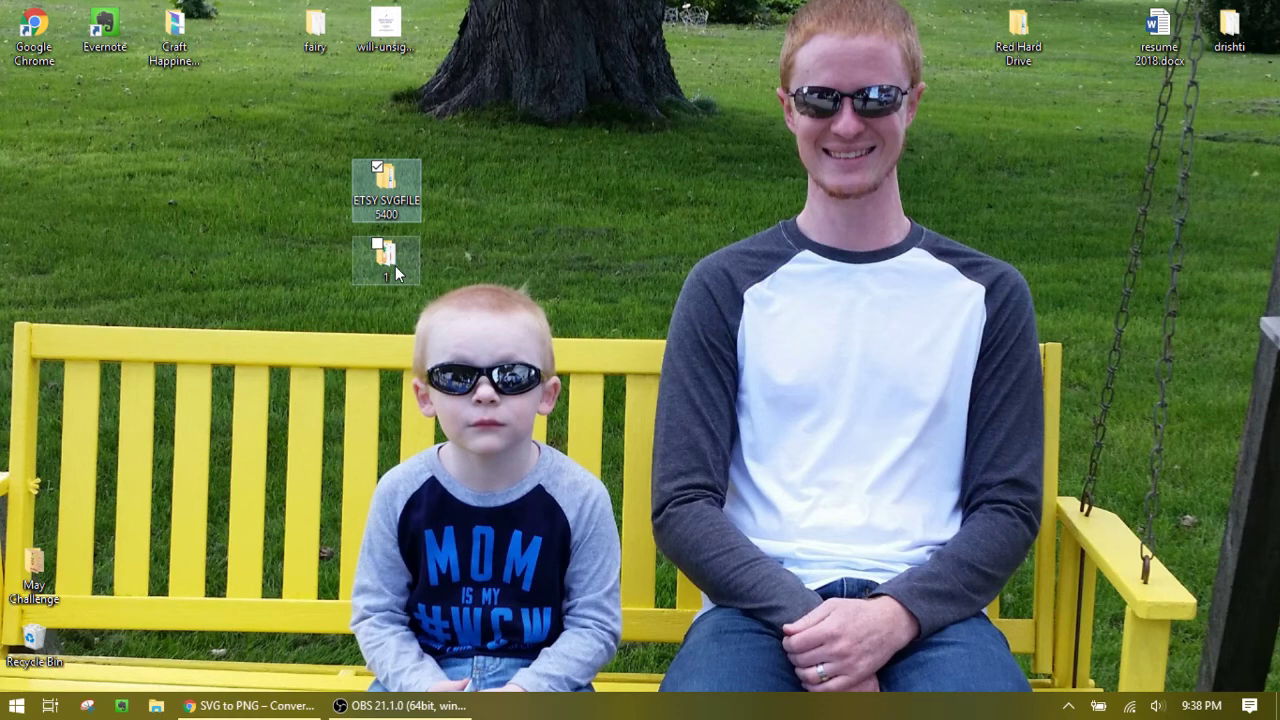
{"action": "mouse_move", "coordinate": [386, 258]}
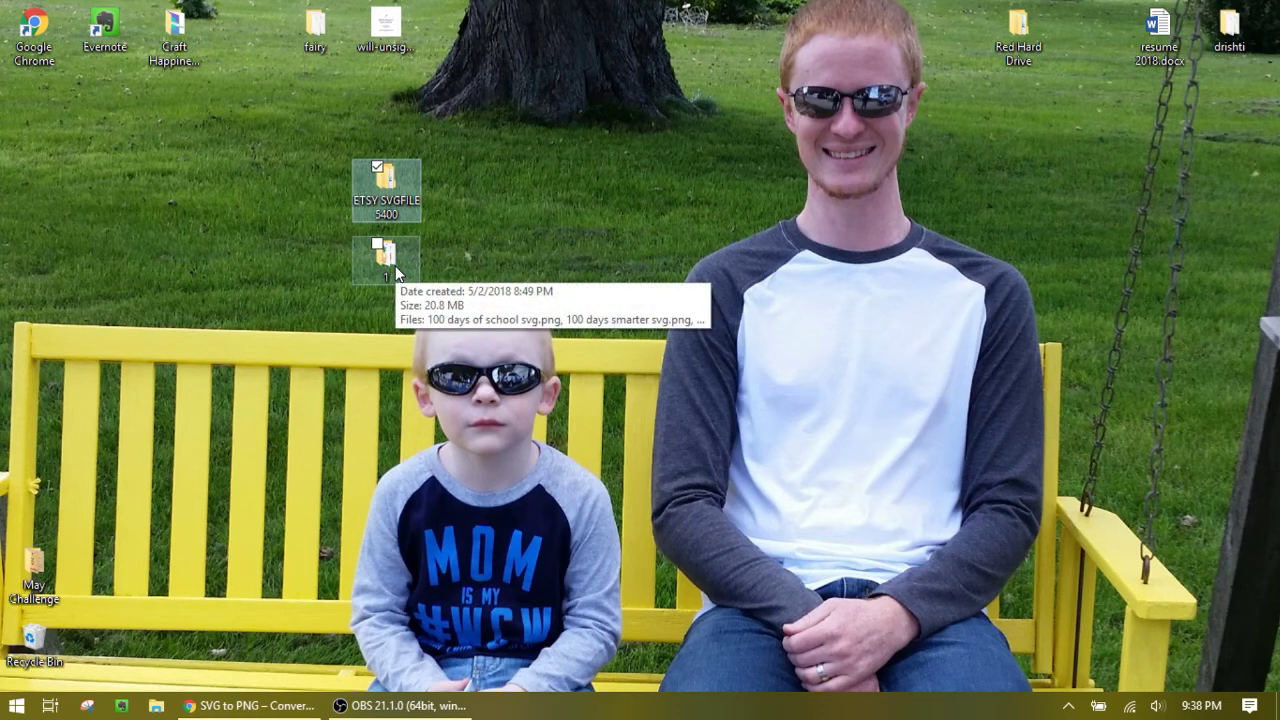
Step: Open desktop folder 1 in a full-height window and select all 318 PNG files
{"action": "left_click", "coordinate": [396, 273]}
{"action": "double_click", "coordinate": [396, 273]}
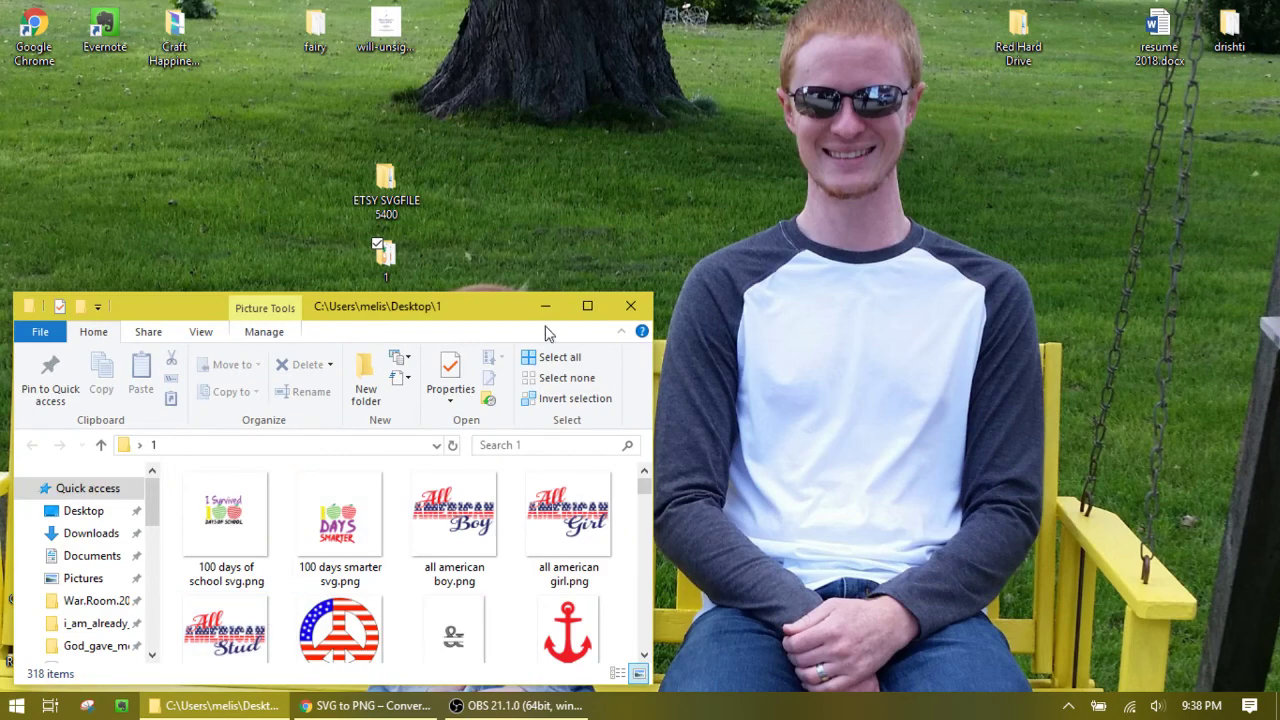
{"action": "left_click_drag", "start_coordinate": [502, 318], "coordinate": [872, 133]}
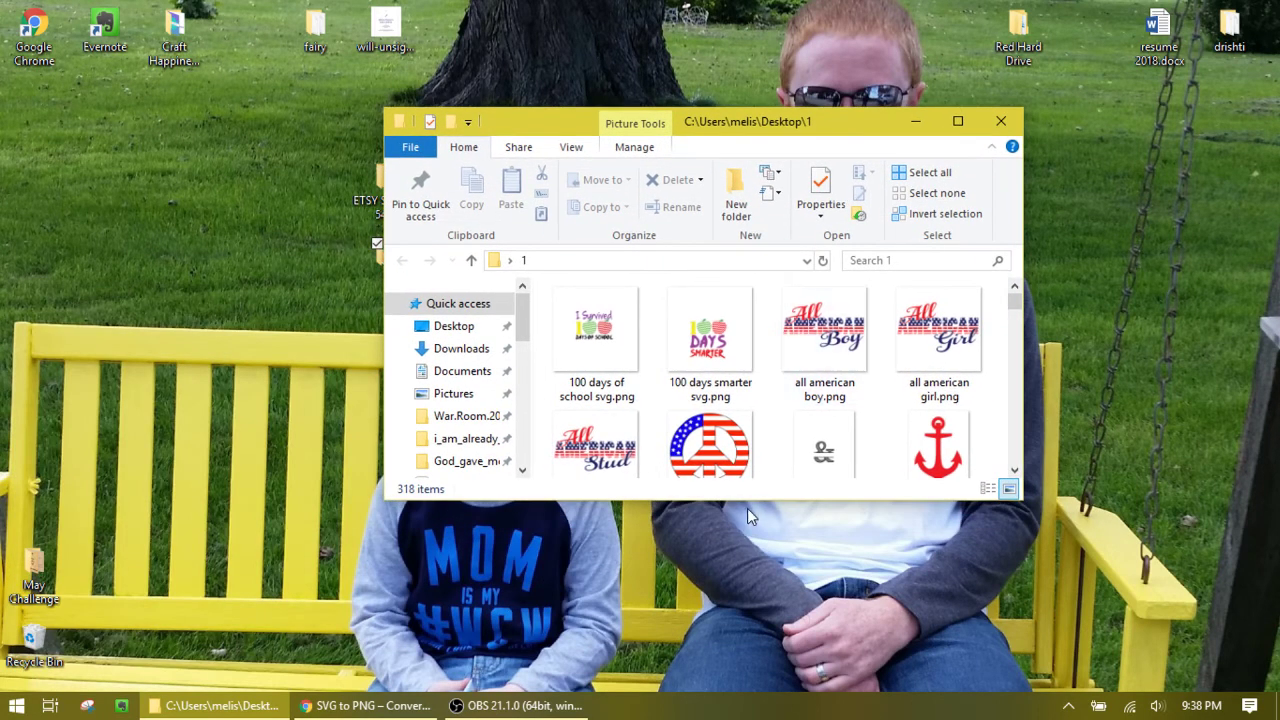
{"action": "left_click_drag", "start_coordinate": [749, 497], "coordinate": [760, 698]}
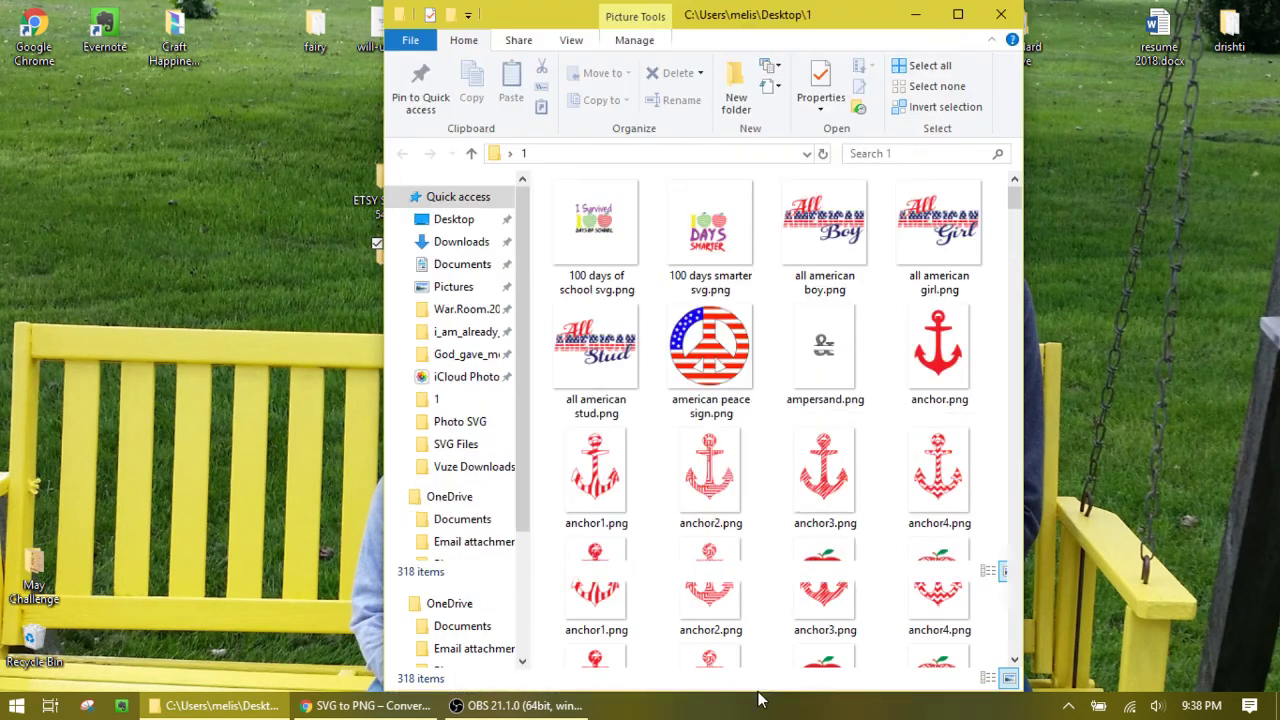
{"action": "left_click_drag", "start_coordinate": [1014, 198], "coordinate": [1014, 648]}
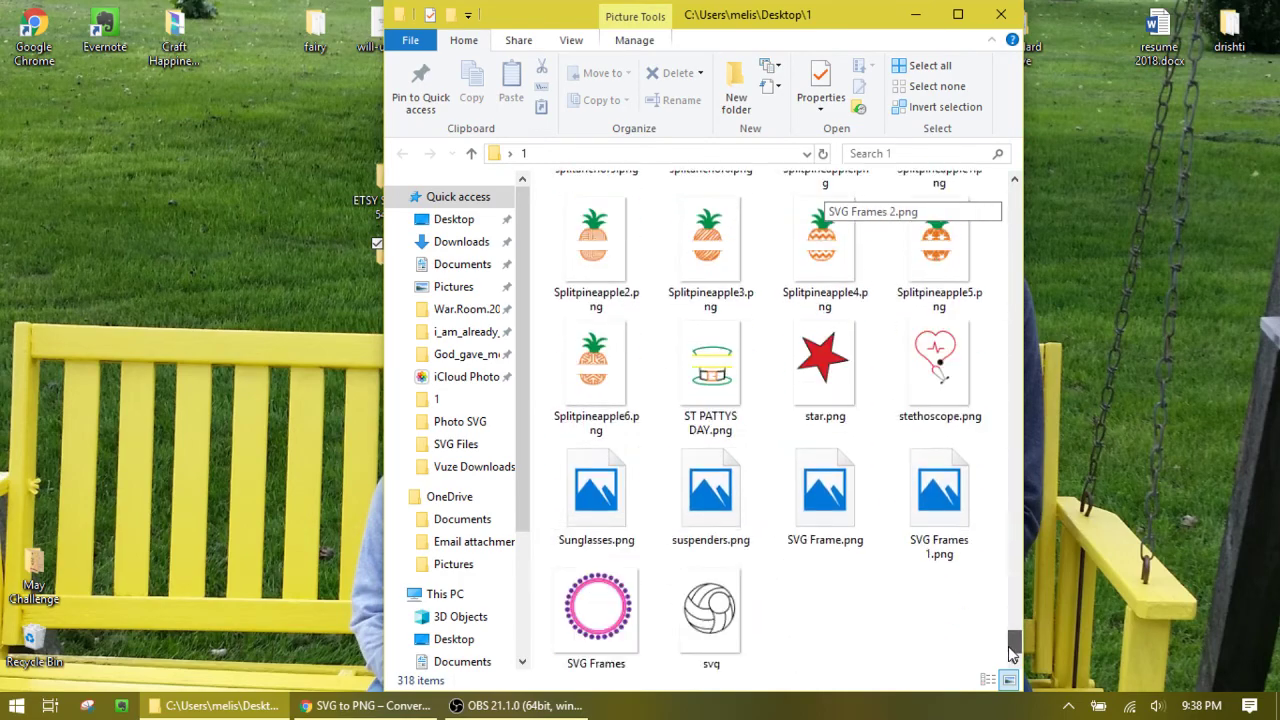
{"action": "left_click", "coordinate": [707, 617]}
{"action": "key", "text": "ctrl+a"}
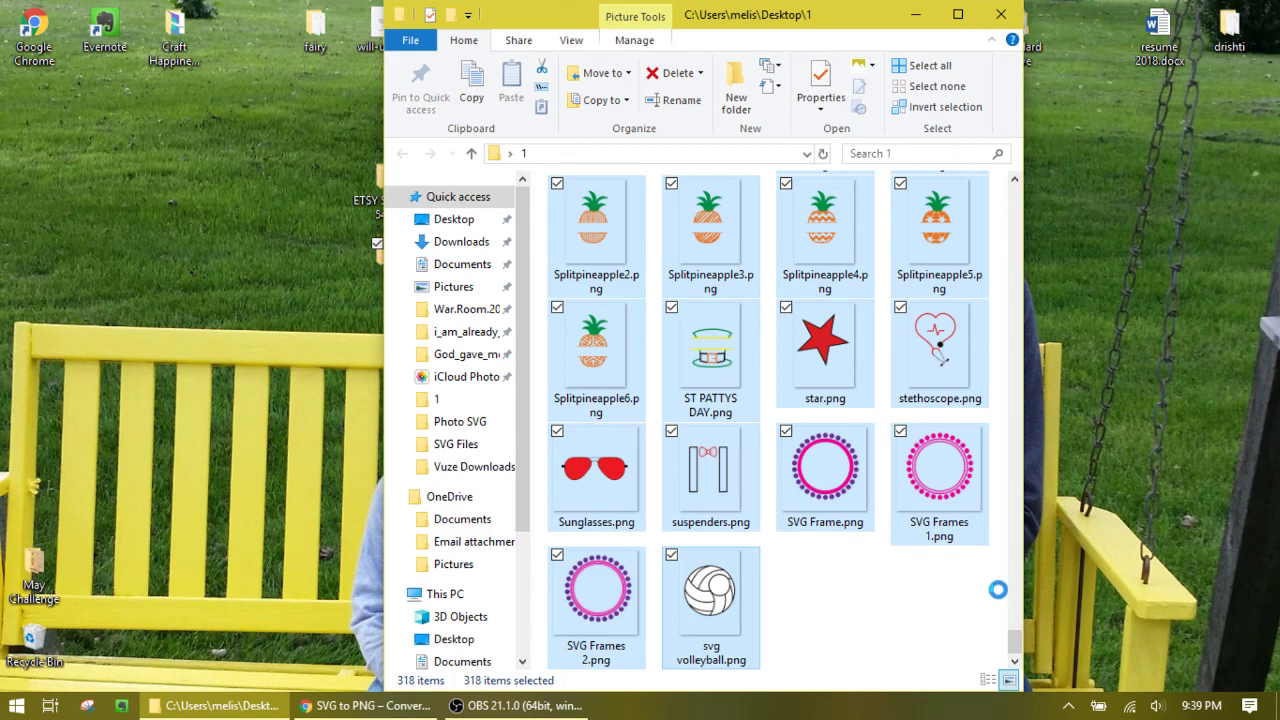
Step: Switch from Chrome back to the PNG folder, then bring OBS Studio's recording controls forward
{"action": "left_click", "coordinate": [386, 694]}
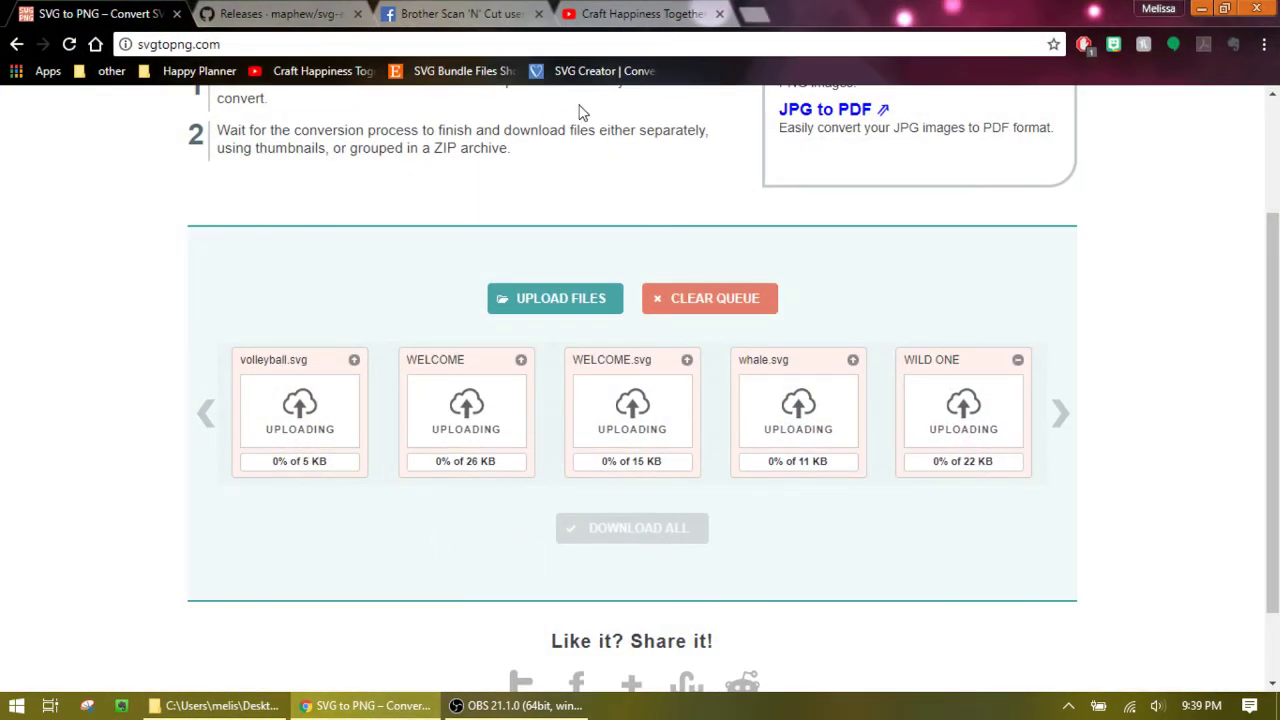
{"action": "key", "text": "alt+Tab"}
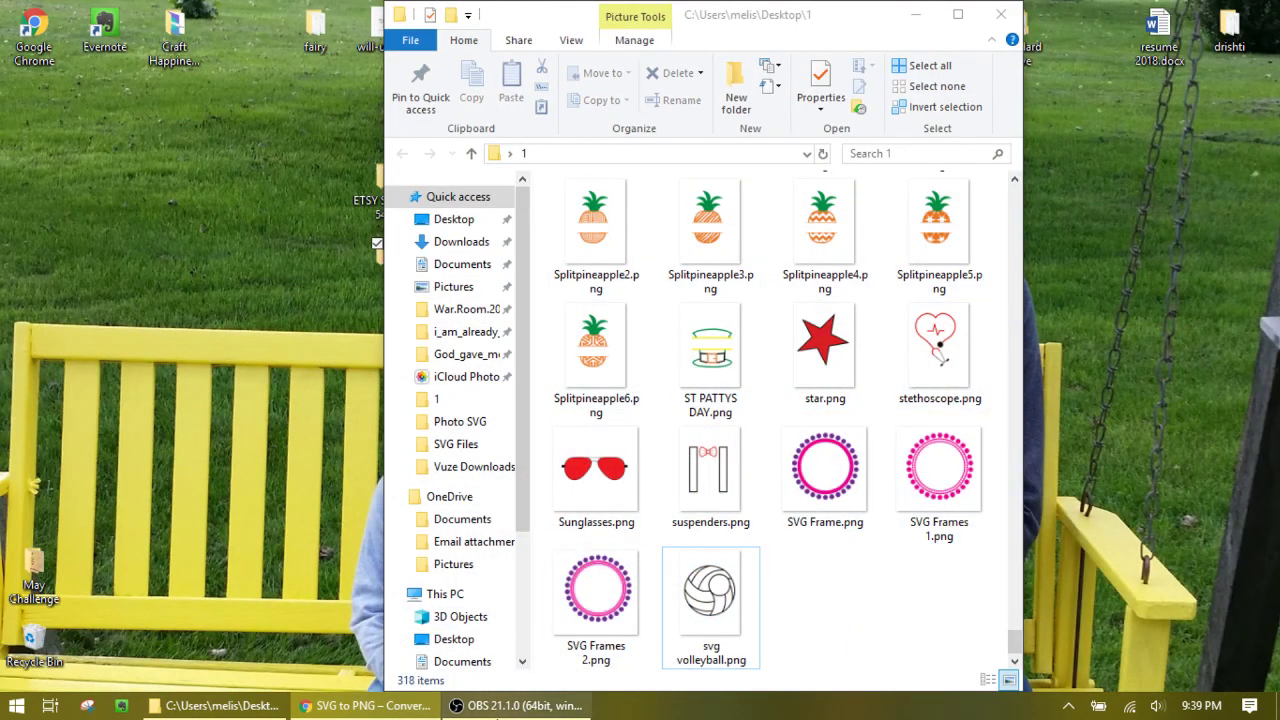
{"action": "left_click", "coordinate": [507, 710]}
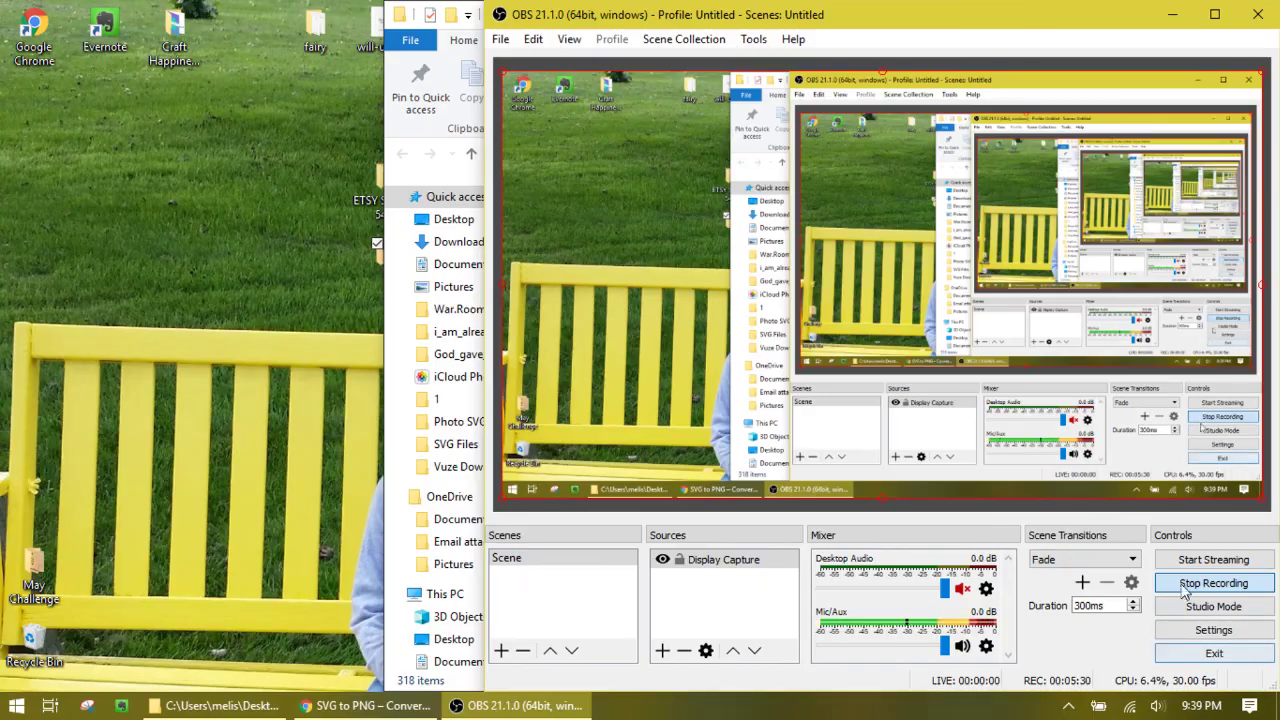